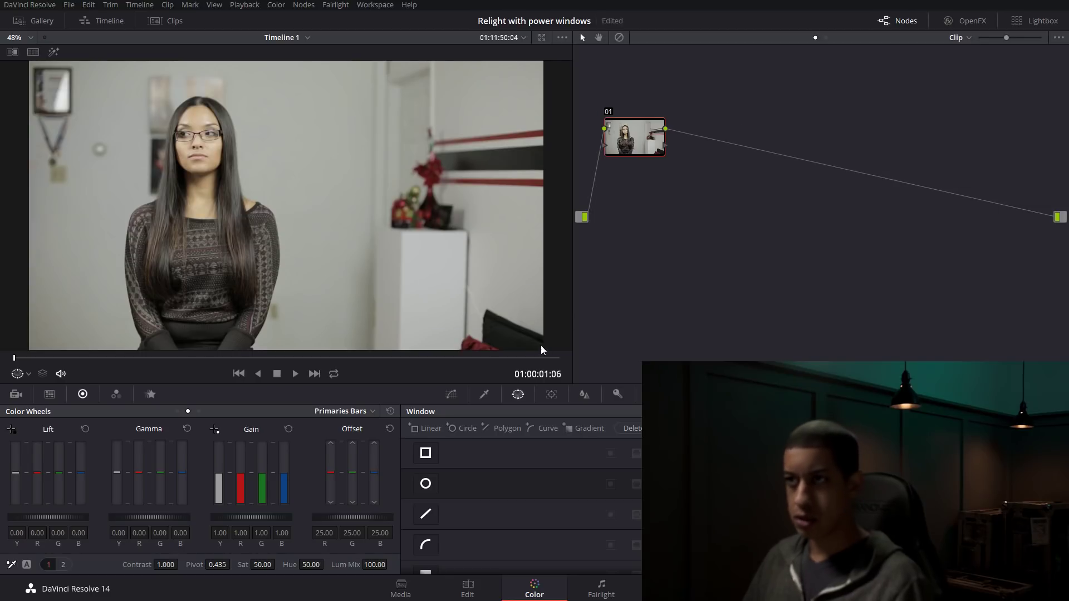
# White-balance node 01 by sampling the white cabinet in the picture, and shift the node slightly down in the graph.
pyautogui.click(11, 565)
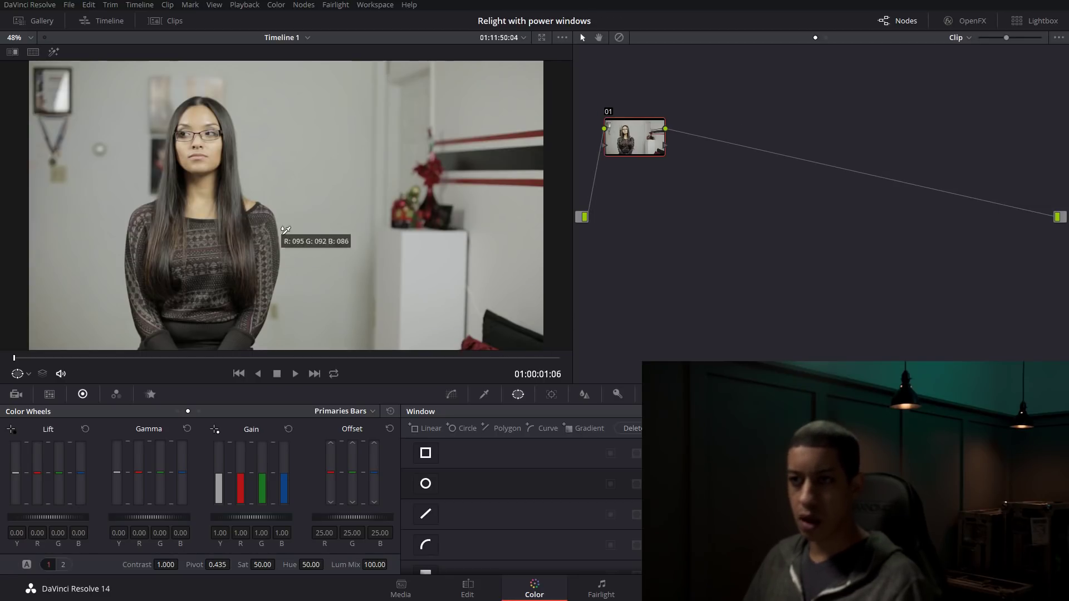
pyautogui.click(434, 248)
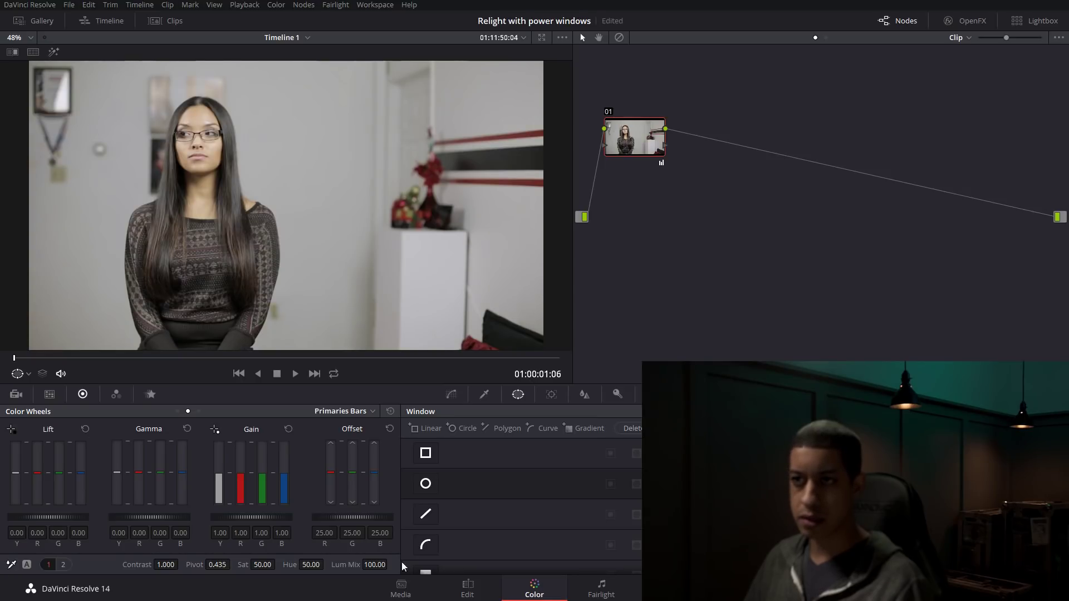
pyautogui.moveTo(647, 147); pyautogui.dragTo(646, 159)
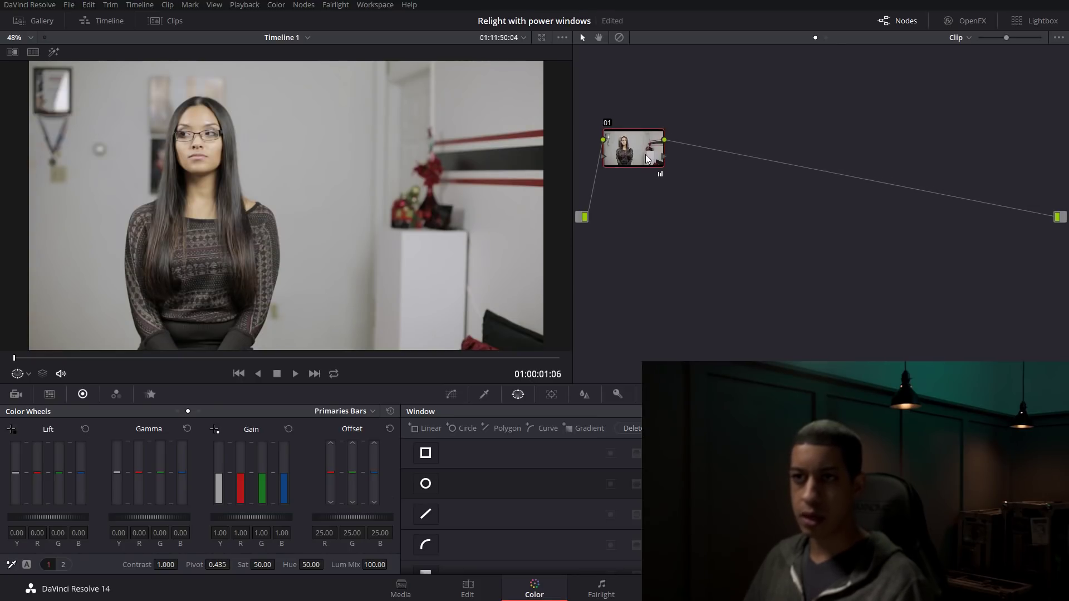
# Raise the red point on node 01's Hue Vs Sat curve to a saturation of about 1.22.
pyautogui.click(451, 394)
pyautogui.click(773, 412)
pyautogui.click(749, 450)
pyautogui.scroll(6, 407, 225)
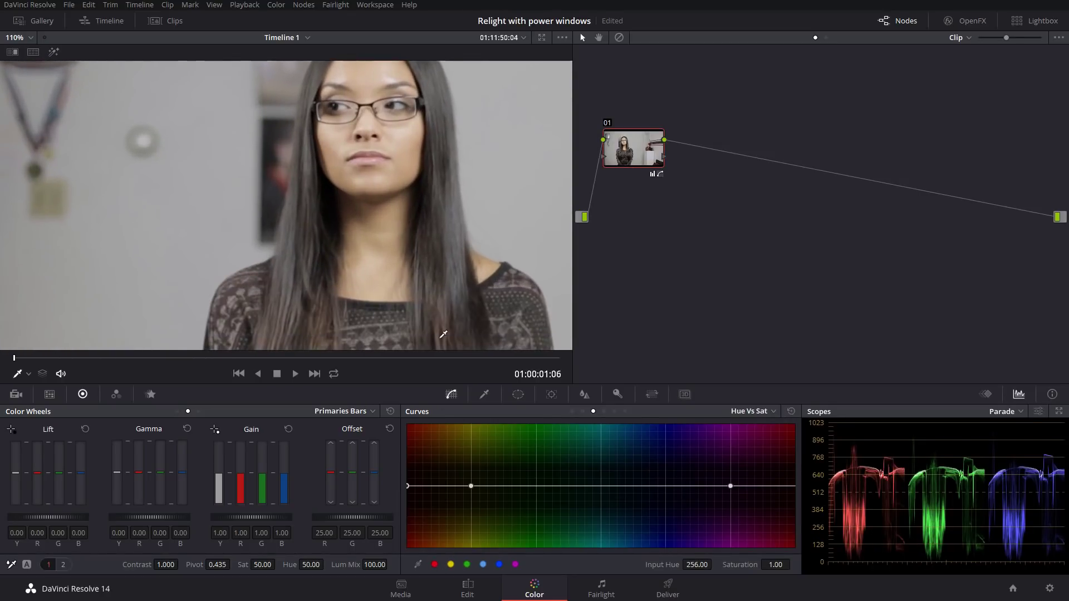
pyautogui.moveTo(420, 275); pyautogui.dragTo(416, 295)
pyautogui.moveTo(407, 488); pyautogui.dragTo(408, 475)
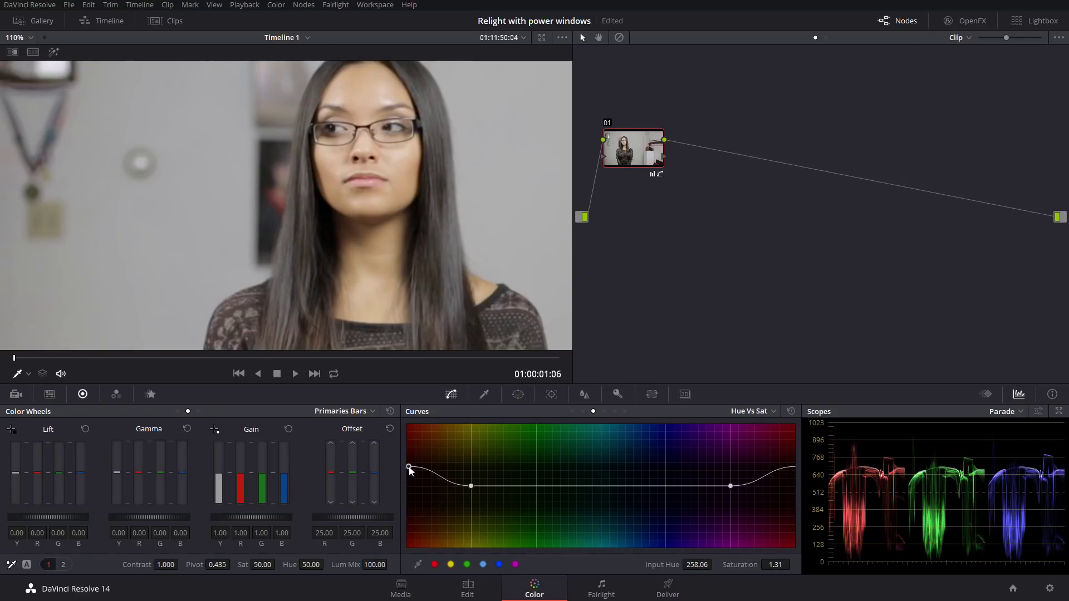
pyautogui.moveTo(409, 466); pyautogui.dragTo(408, 465)
pyautogui.scroll(-1, 446, 190)
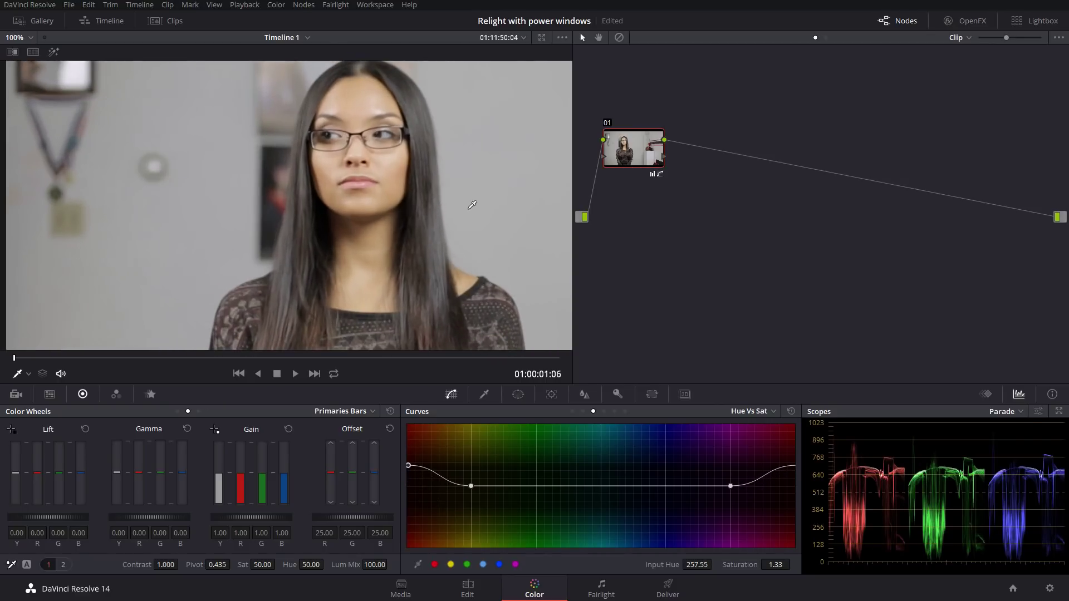
pyautogui.moveTo(472, 205); pyautogui.dragTo(333, 227)
pyautogui.hotkey('ctrl', 'z')
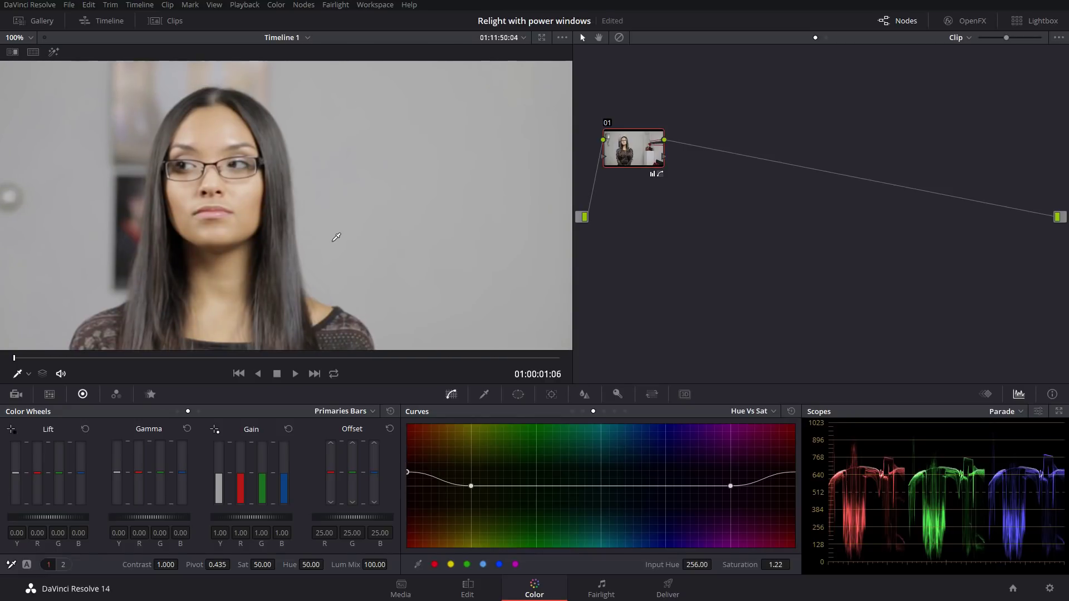
pyautogui.moveTo(408, 474); pyautogui.dragTo(408, 472)
pyautogui.scroll(-4, 397, 166)
# Add a serial node after node 01 and fit a circle window over the woman's torso, about size 40, with softness about 2.47.
pyautogui.hotkey('alt', 's')
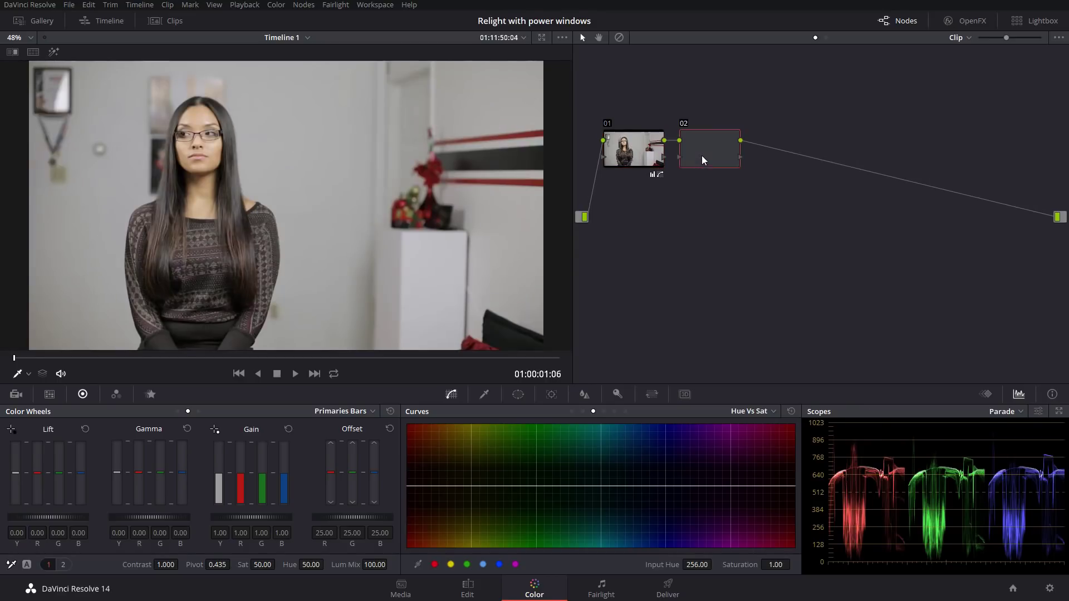
pyautogui.moveTo(701, 157); pyautogui.dragTo(733, 175)
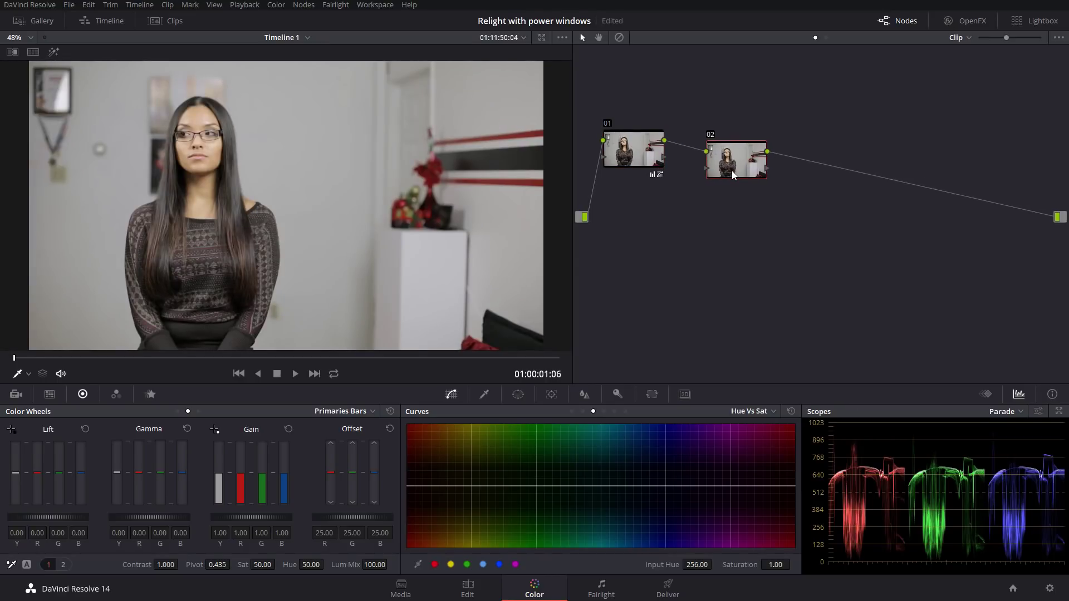
pyautogui.click(518, 394)
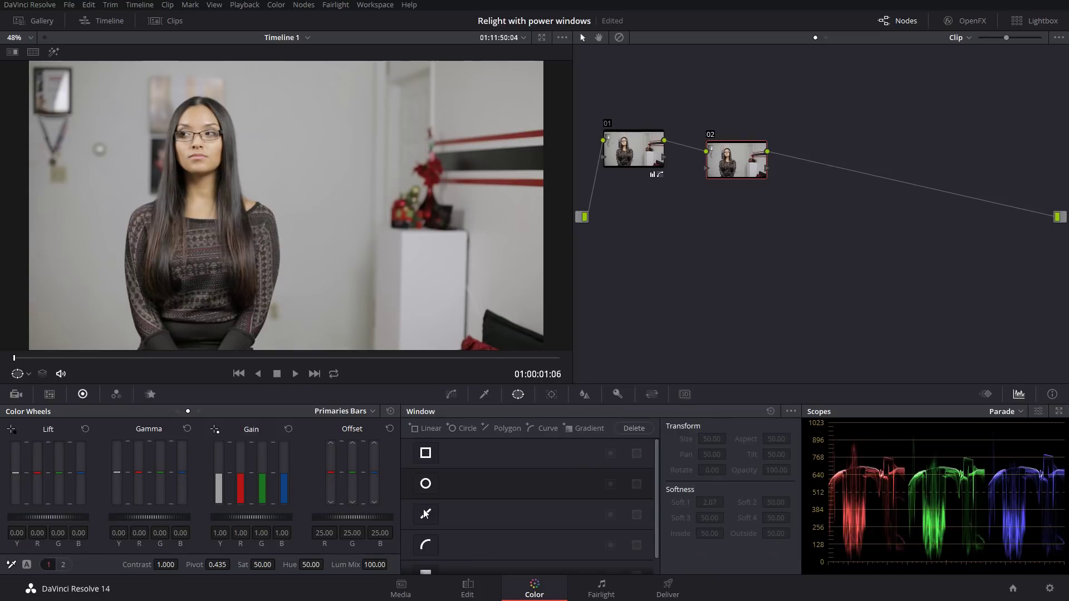
pyautogui.click(426, 484)
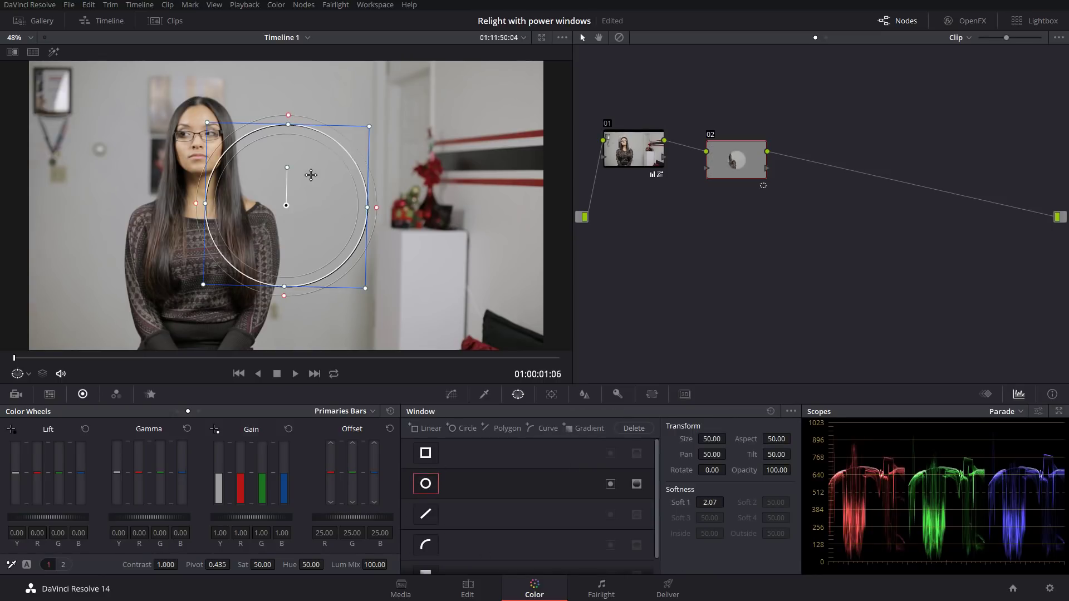
pyautogui.moveTo(309, 177); pyautogui.dragTo(232, 272)
pyautogui.moveTo(296, 280); pyautogui.dragTo(285, 282)
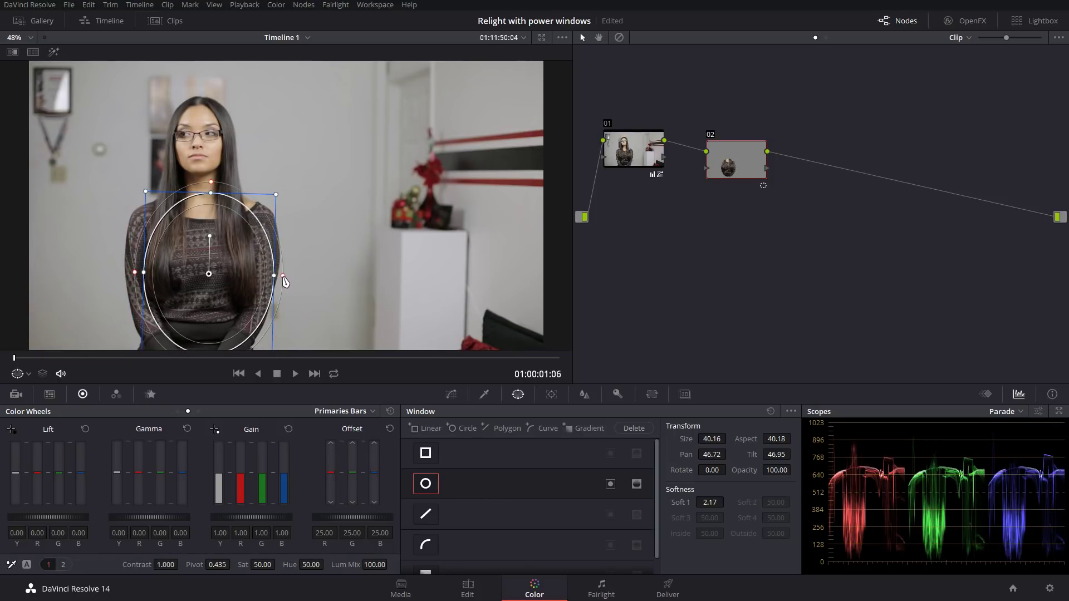
pyautogui.moveTo(217, 273); pyautogui.dragTo(208, 273)
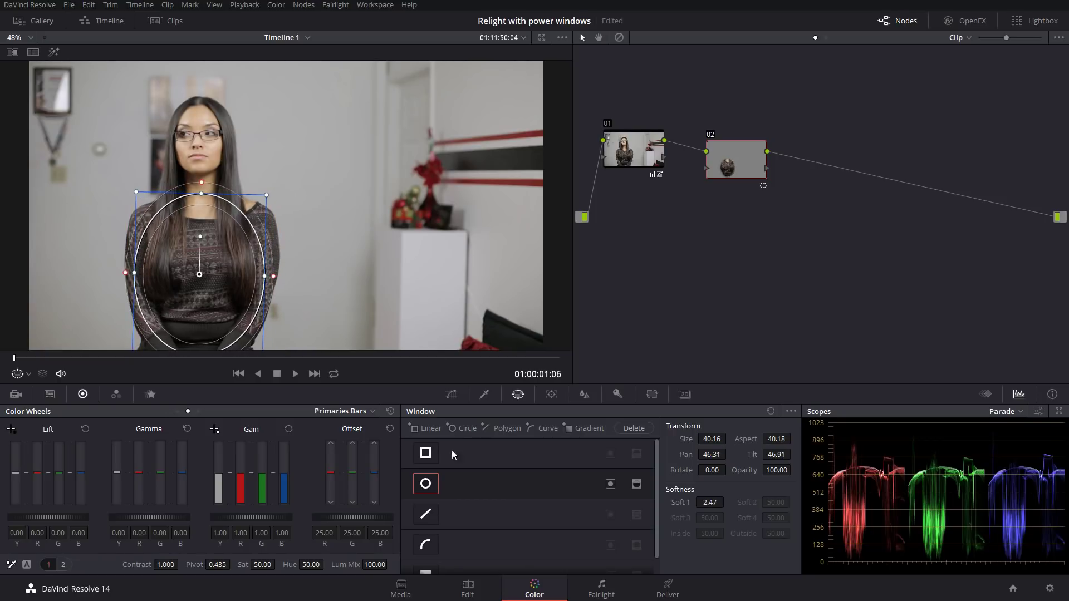
# Add a second circle window to node 02 and fit it tightly around the woman's face, about size 33, adjusting its edge softness.
pyautogui.click(456, 428)
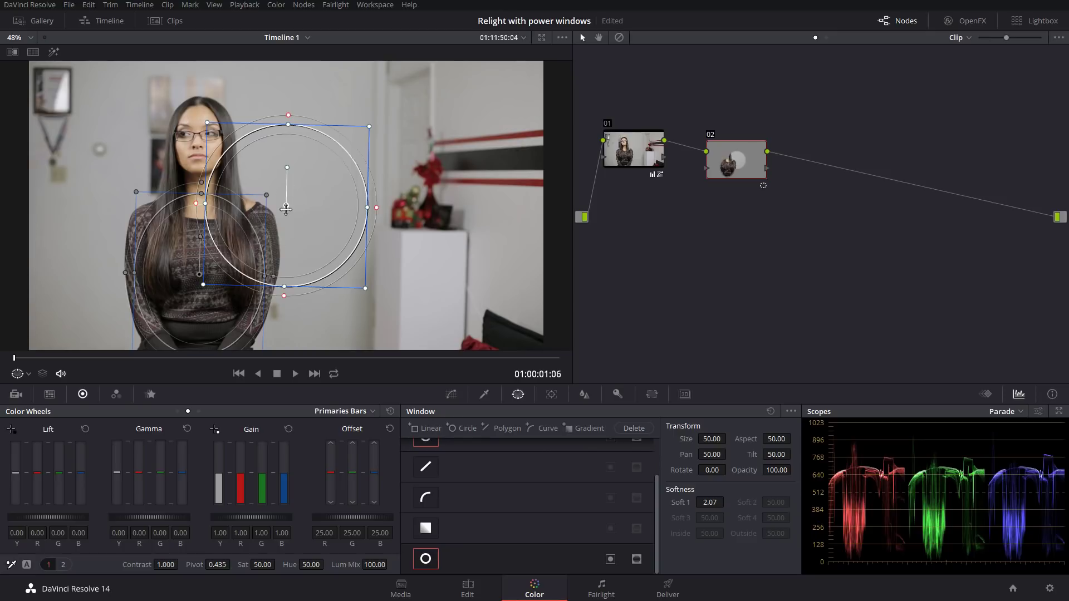
pyautogui.moveTo(286, 209); pyautogui.dragTo(197, 155)
pyautogui.moveTo(281, 151); pyautogui.dragTo(257, 163)
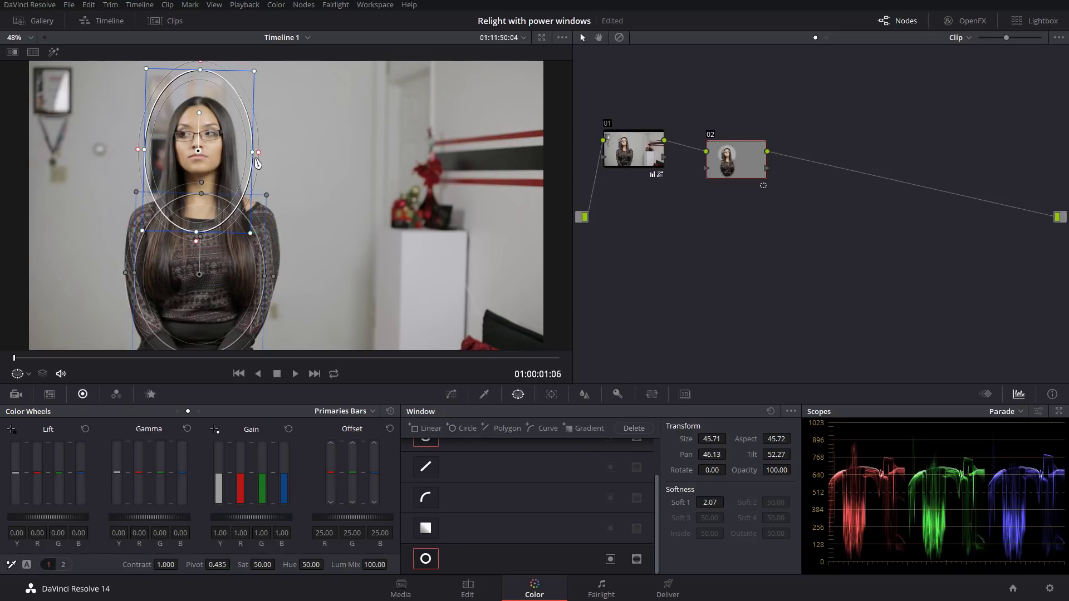
pyautogui.moveTo(251, 234); pyautogui.dragTo(236, 199)
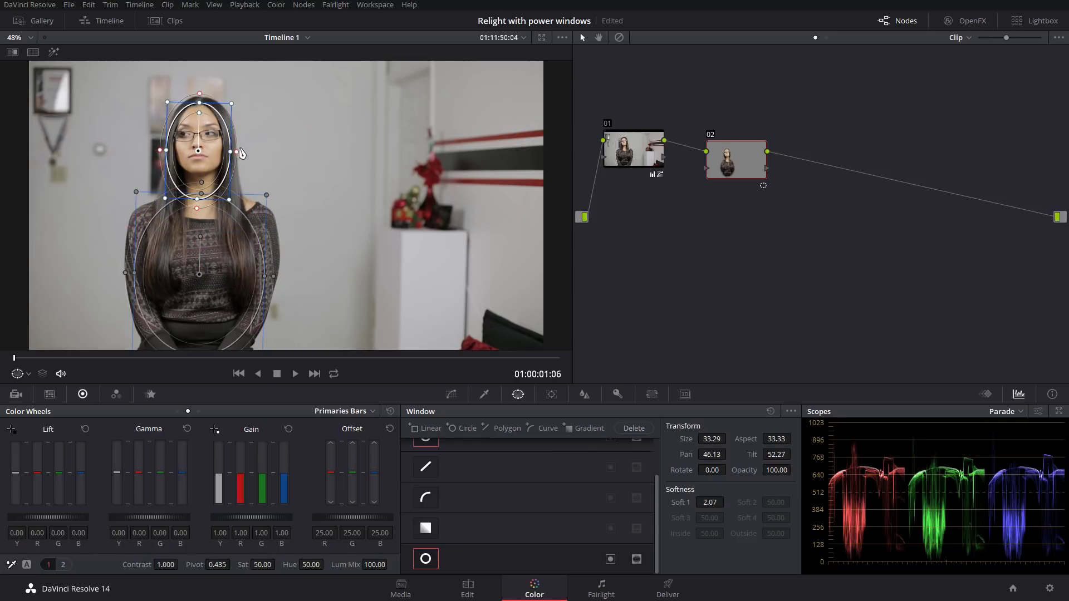
pyautogui.moveTo(238, 152); pyautogui.dragTo(201, 145)
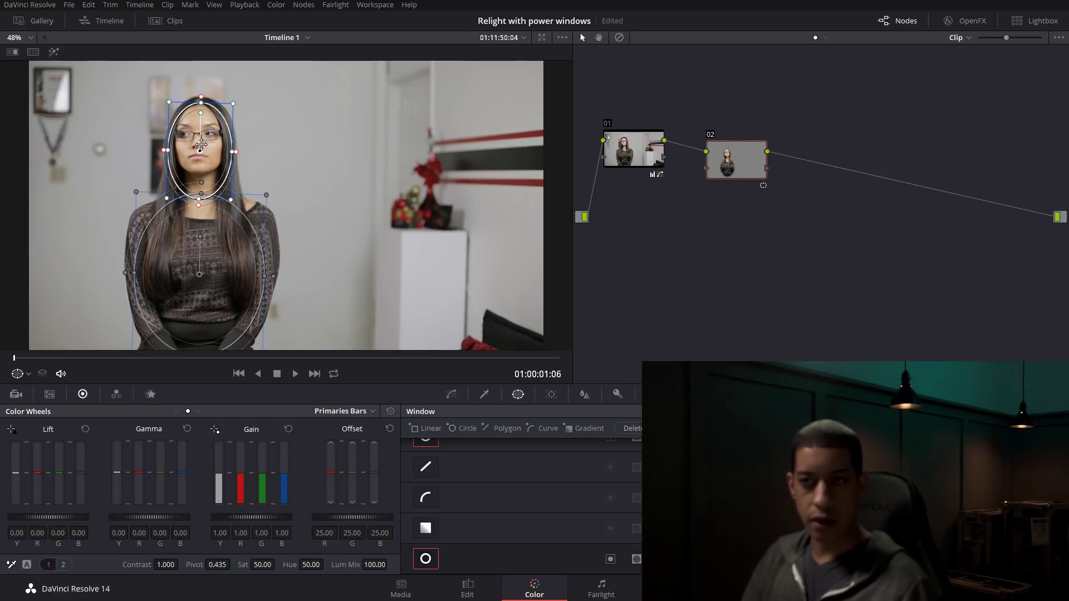
# Track the face window forward through the clip and move the playhead to 01:00:08:02.
pyautogui.click(552, 395)
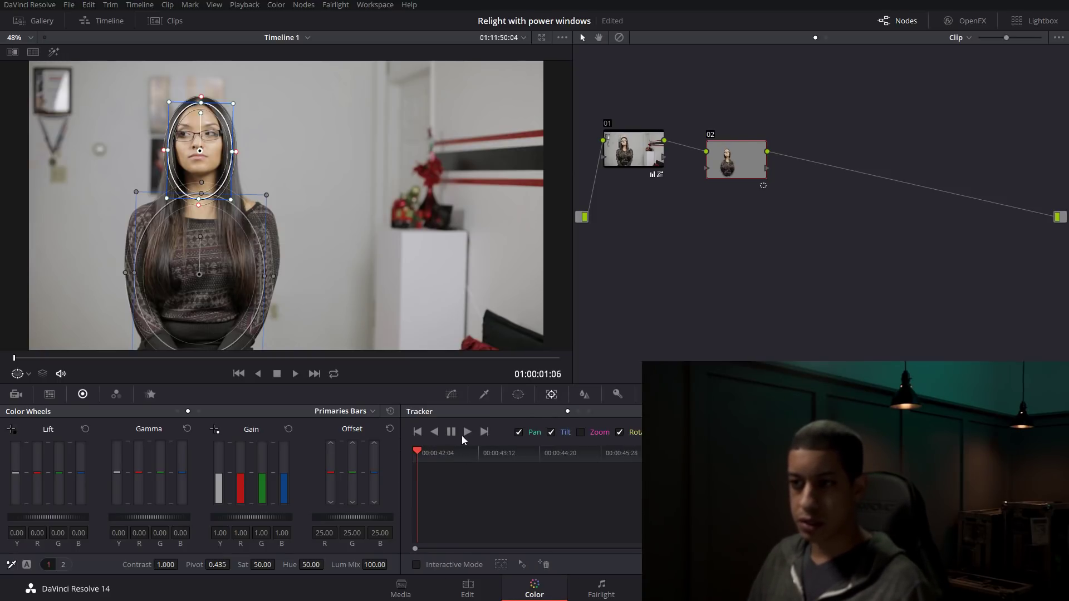
pyautogui.click(469, 435)
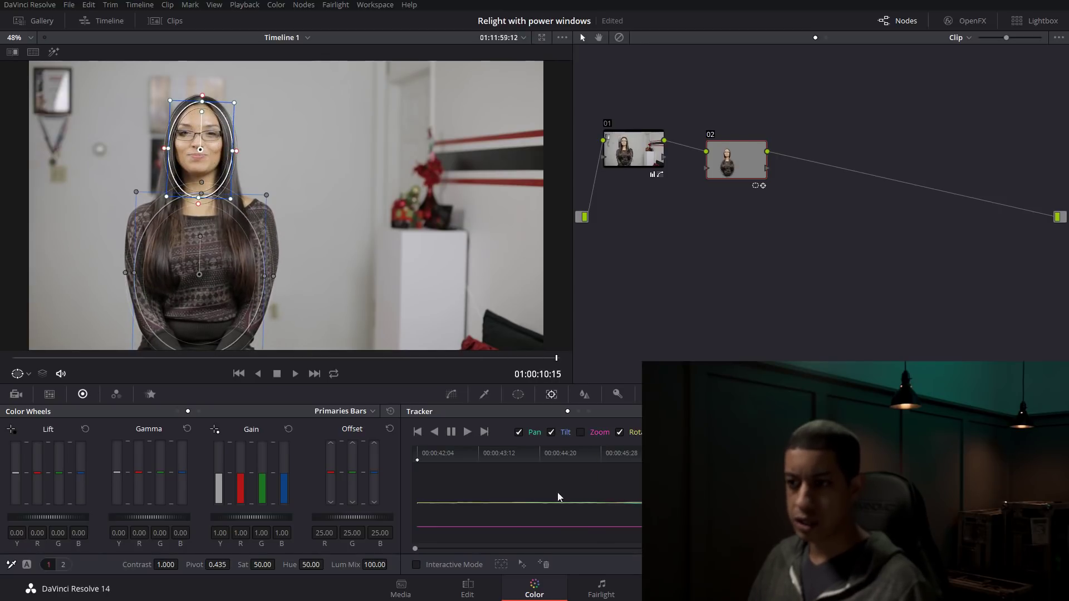
pyautogui.moveTo(558, 456); pyautogui.dragTo(725, 359)
pyautogui.scroll(-2, 294, 242)
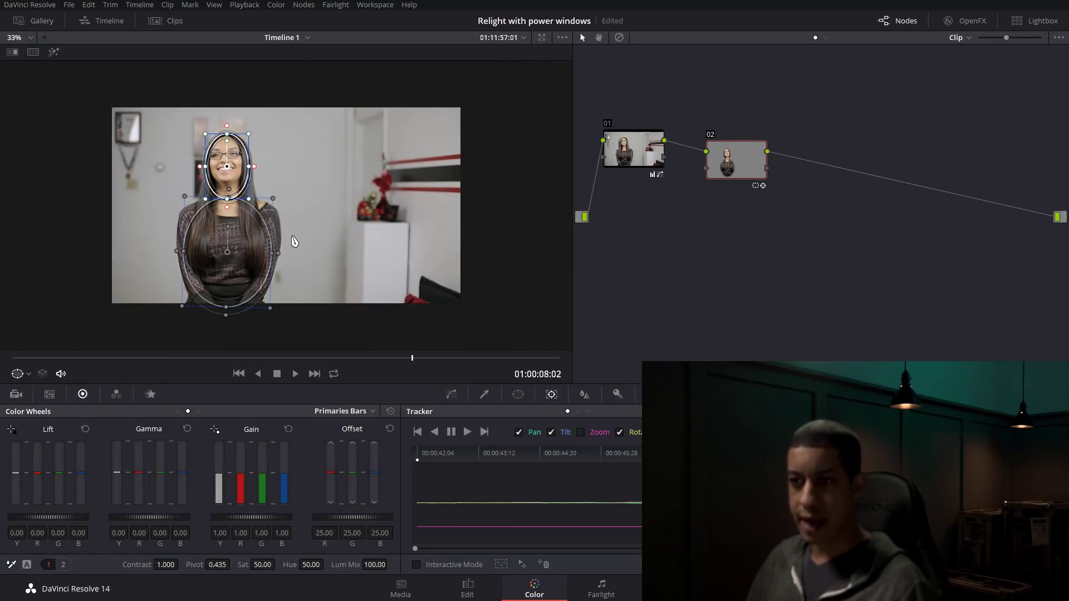
# Add a linear window across the picture's upper right edge and flatten it into a thin strip.
pyautogui.scroll(1, 294, 242)
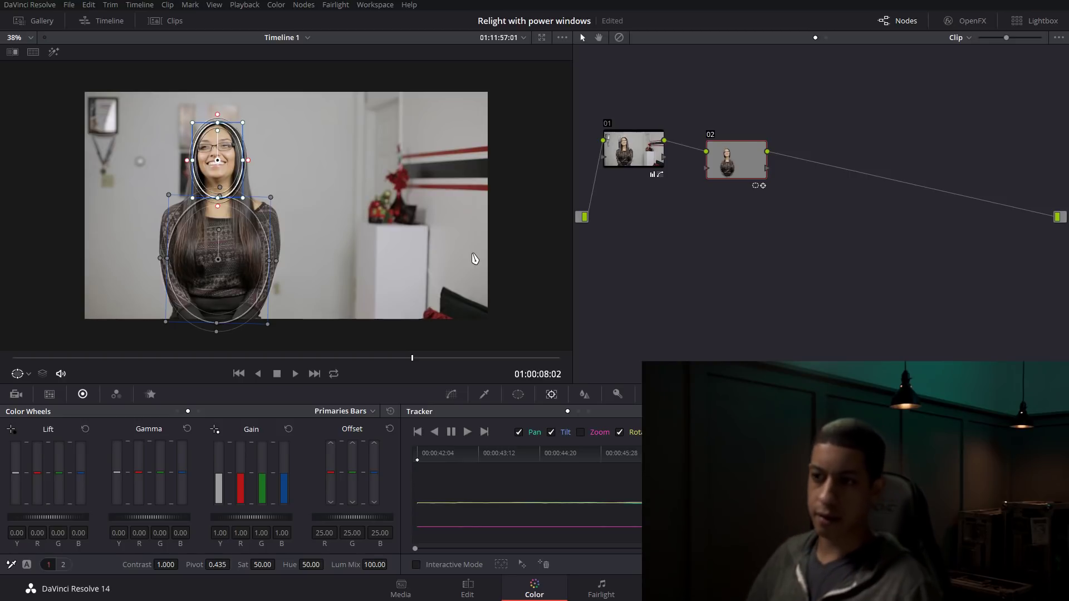
pyautogui.click(518, 394)
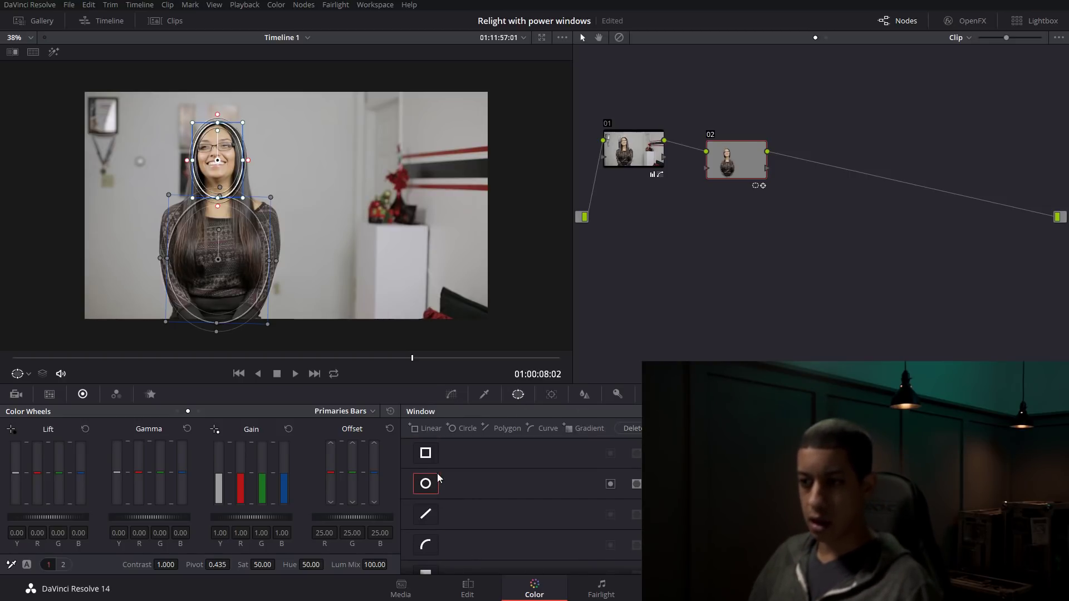
pyautogui.click(425, 453)
pyautogui.moveTo(290, 210); pyautogui.dragTo(479, 161)
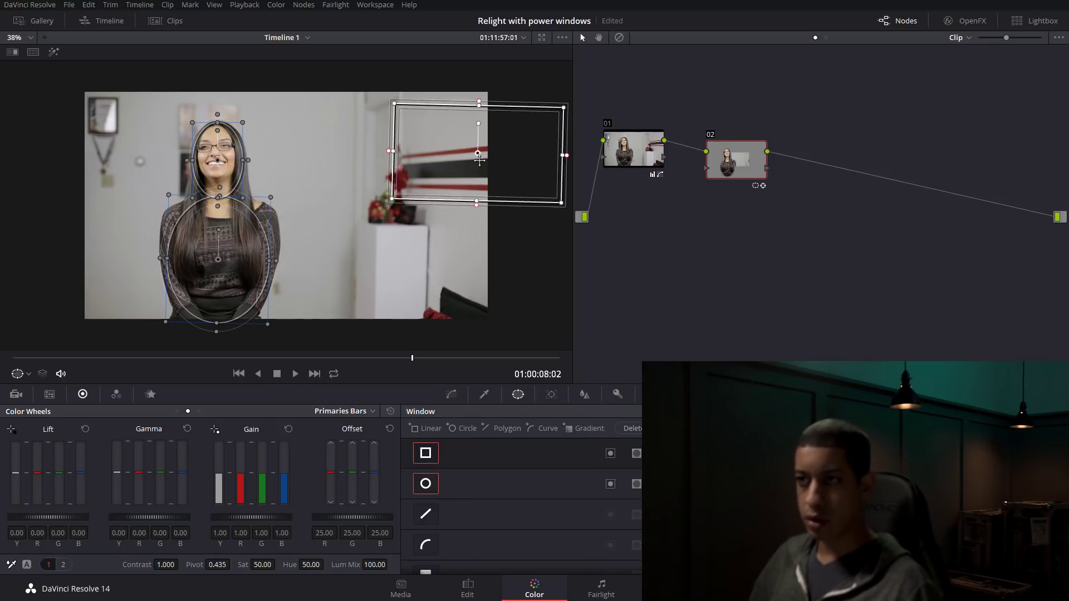
pyautogui.moveTo(477, 205); pyautogui.dragTo(485, 114)
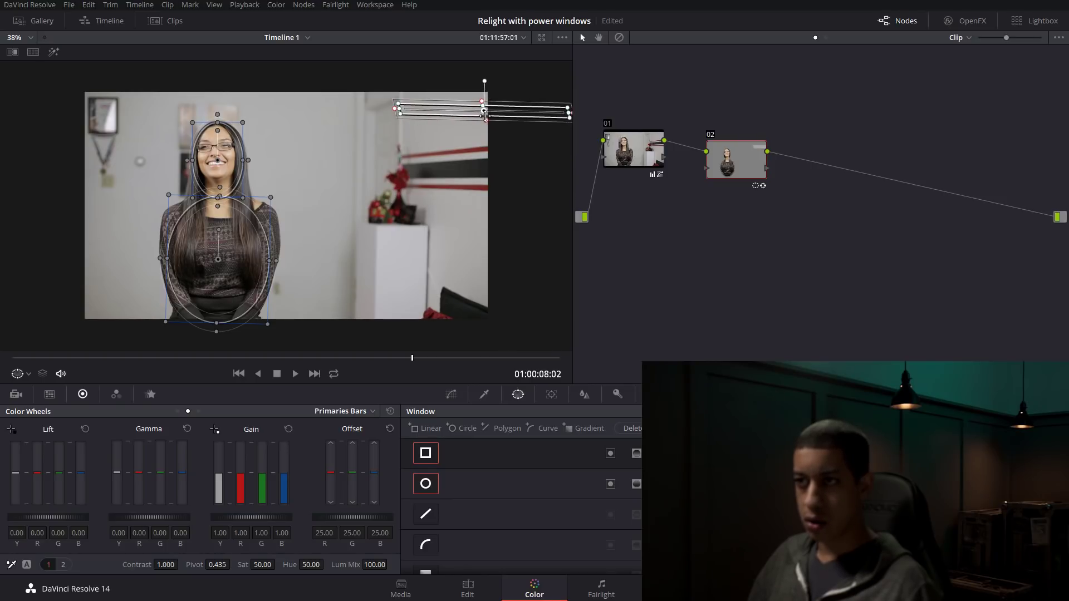
# Lower the thin linear window toward the red-striped shelf and rotate it to about -7.90 to match the shelf's angle.
pyautogui.scroll(2, 506, 158)
pyautogui.moveTo(505, 157); pyautogui.dragTo(332, 252)
pyautogui.moveTo(391, 183); pyautogui.dragTo(402, 224)
pyautogui.moveTo(399, 173); pyautogui.dragTo(392, 170)
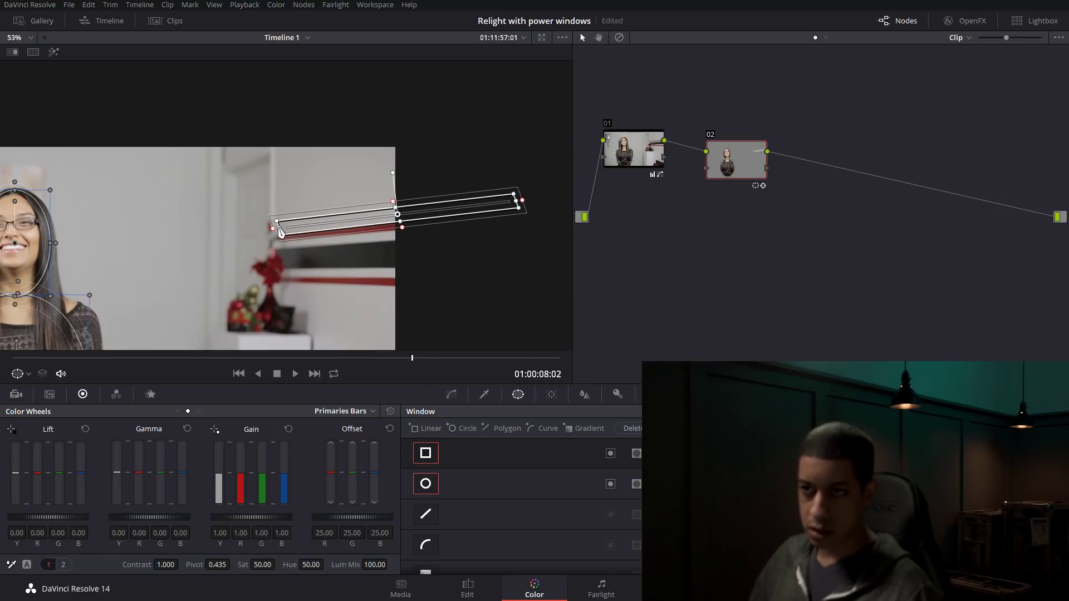
pyautogui.moveTo(279, 221); pyautogui.dragTo(282, 218)
# Soften the strip window's end with Soft 1 about 10.59 and move it to about Pan 63.80, Tilt 53.93.
pyautogui.moveTo(398, 215); pyautogui.dragTo(473, 205)
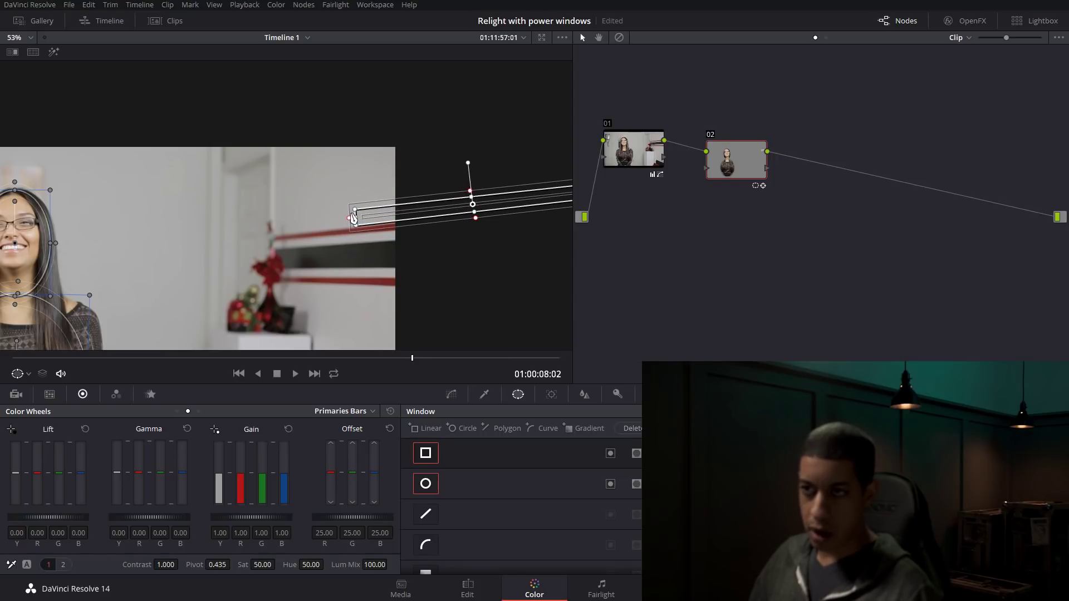
pyautogui.moveTo(353, 217); pyautogui.dragTo(301, 223)
pyautogui.moveTo(474, 207); pyautogui.dragTo(470, 156)
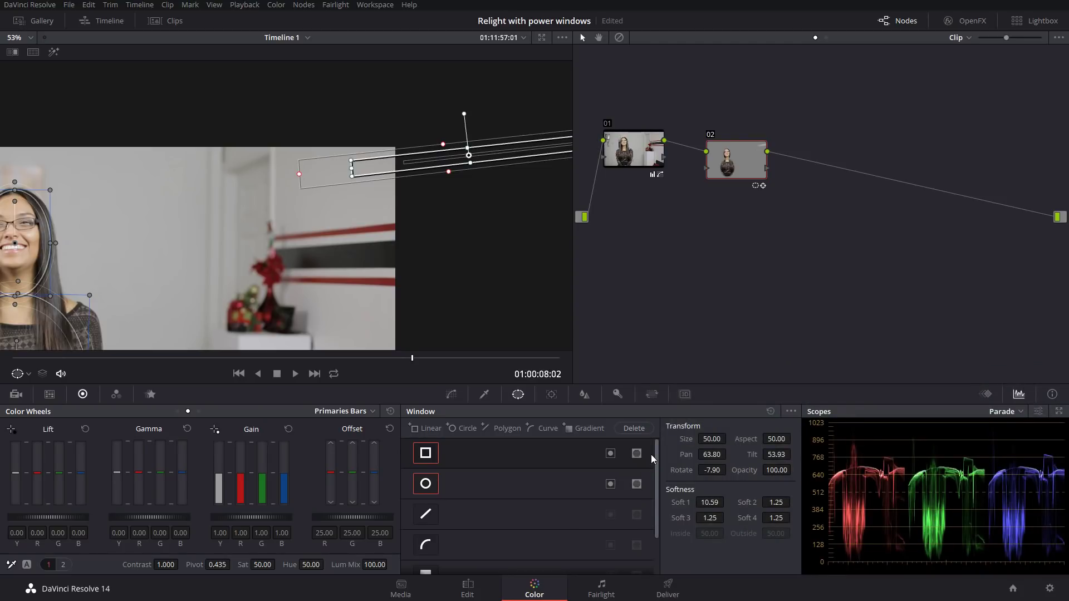
# Add a second linear window and place it over the red-striped shelf and white cabinet at the picture's right edge.
pyautogui.click(429, 428)
pyautogui.scroll(-2, 307, 290)
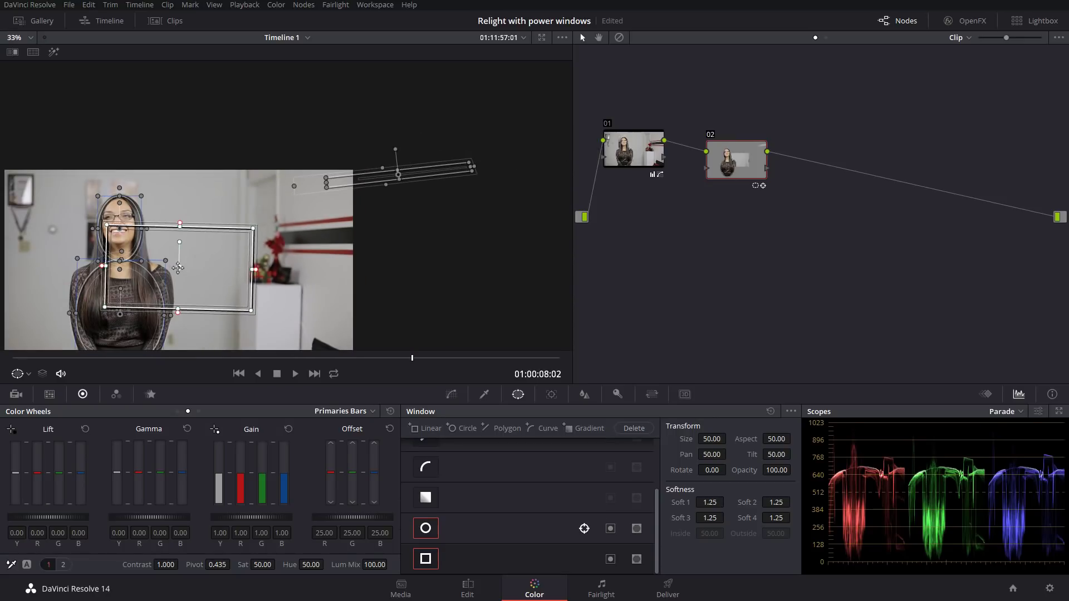
pyautogui.moveTo(176, 267); pyautogui.dragTo(316, 257)
# Copy the tilted strip window, paste it onto the second linear window, and set that window's Tilt to 52.59.
pyautogui.click(497, 463)
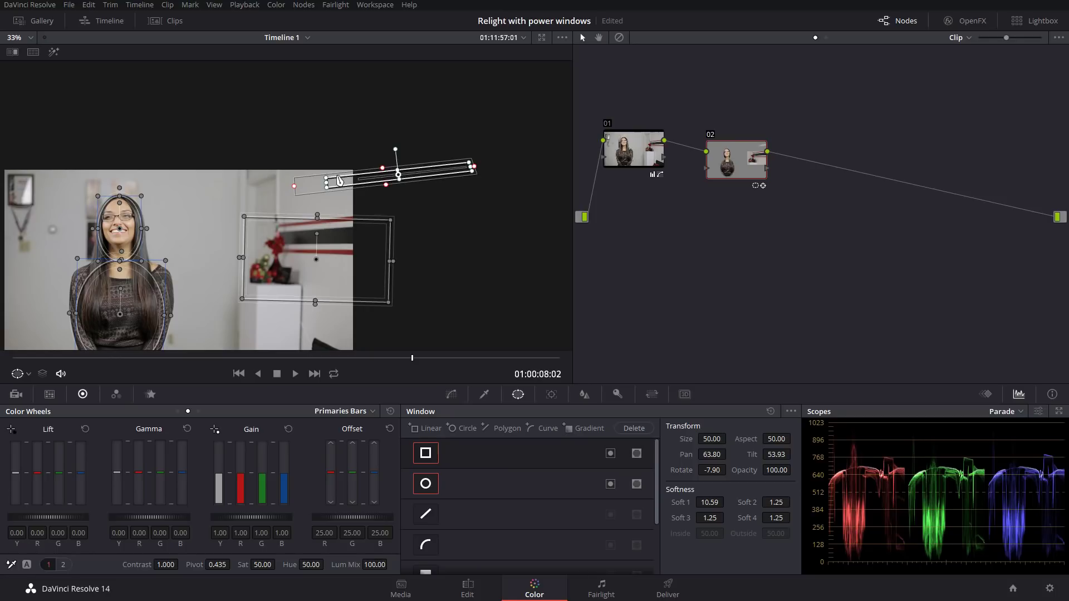
pyautogui.click(791, 412)
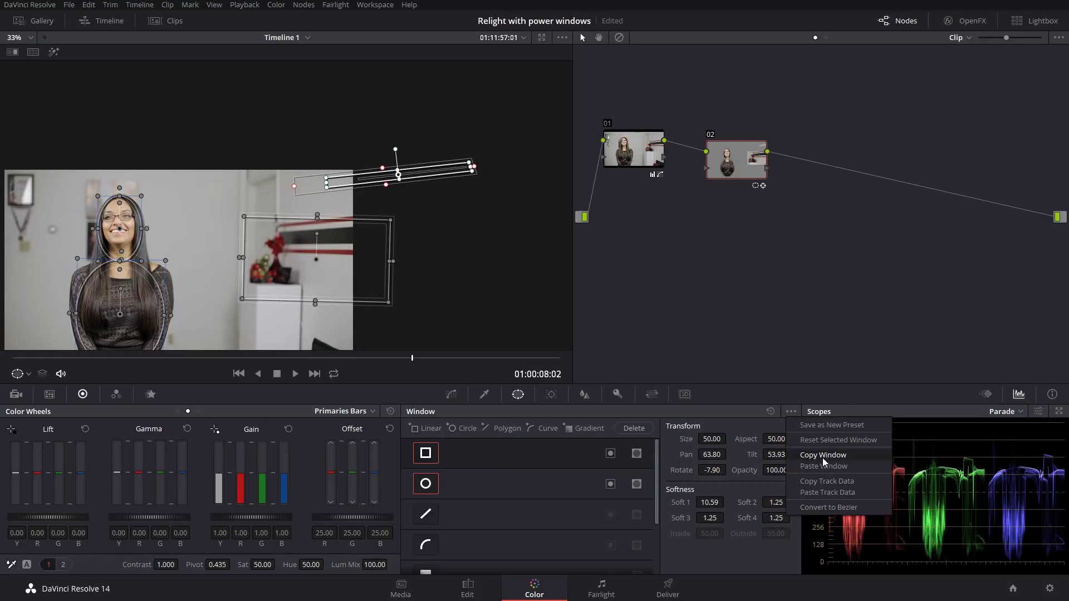
pyautogui.click(823, 458)
pyautogui.click(510, 555)
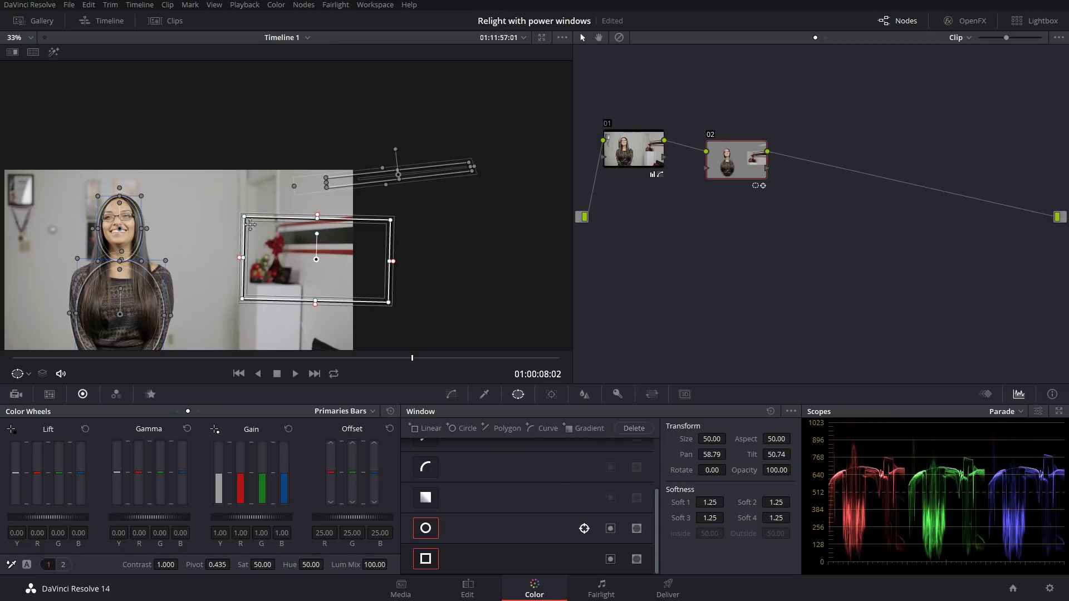
pyautogui.click(791, 412)
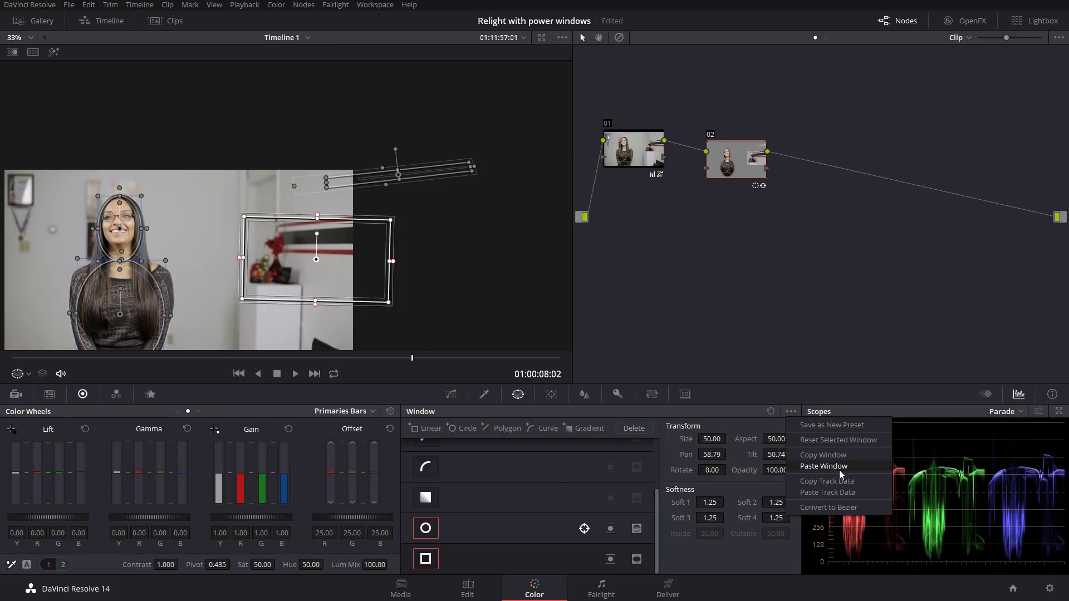
pyautogui.click(841, 473)
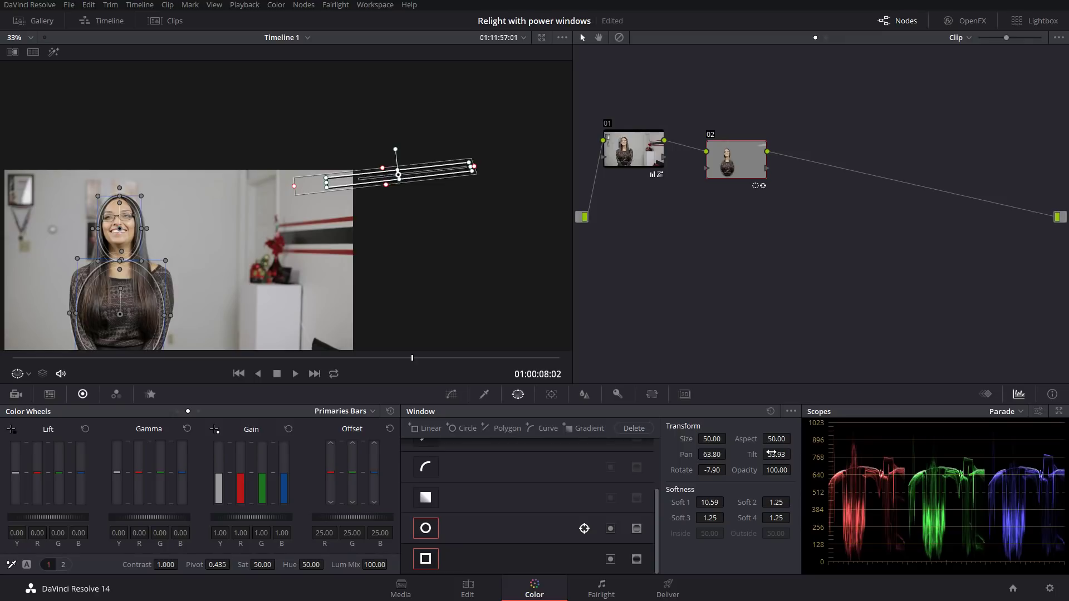
pyautogui.moveTo(794, 453); pyautogui.dragTo(793, 456)
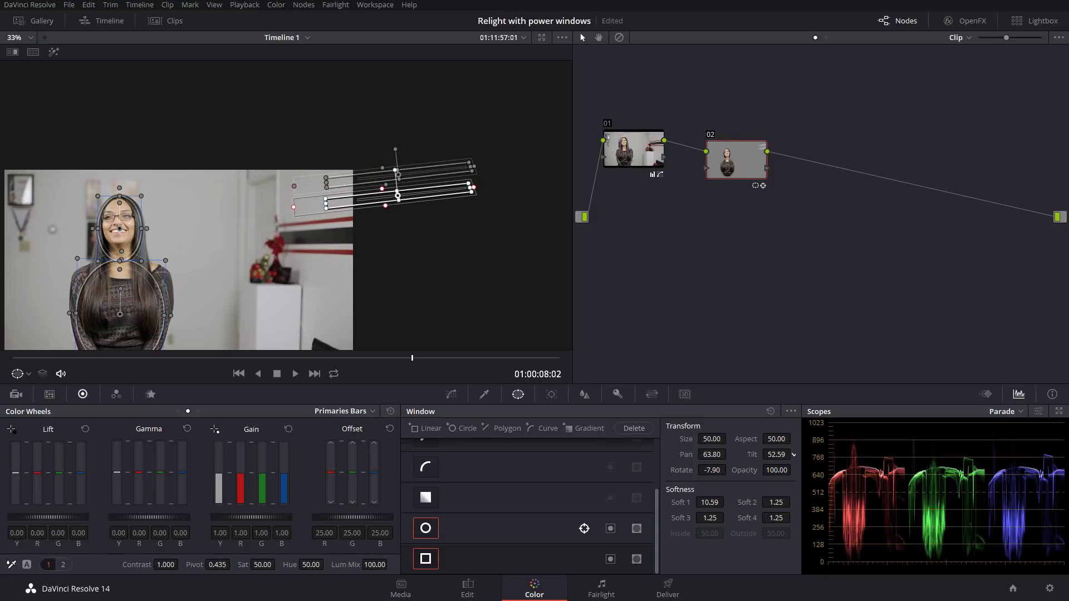
# Add another linear window, paste the copied strip window onto it, and set its Tilt to 51.57.
pyautogui.click(425, 433)
pyautogui.click(791, 411)
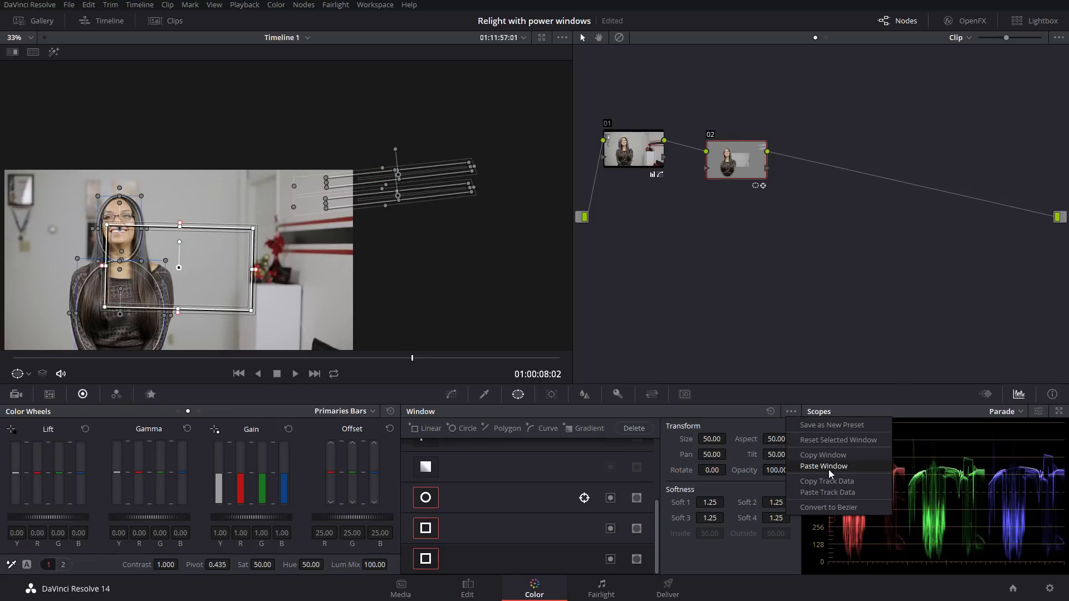
pyautogui.click(829, 466)
pyautogui.moveTo(794, 454); pyautogui.dragTo(793, 455)
# Continue the strip stack downward with more linear windows, pasting the copied strip onto each and setting the lowest one's Tilt to 45.99.
pyautogui.click(425, 428)
pyautogui.click(790, 412)
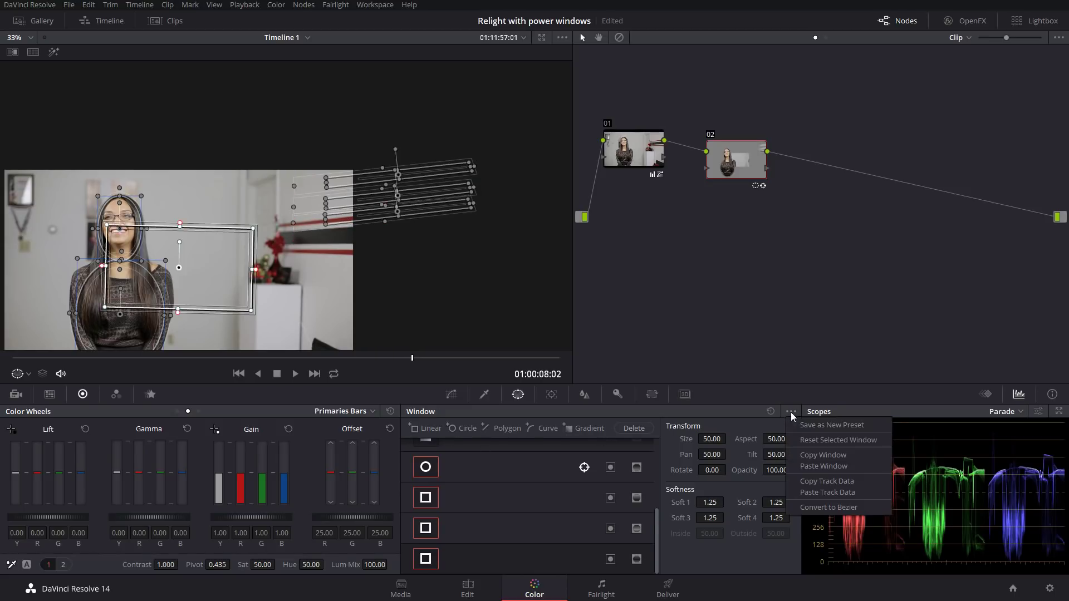
pyautogui.click(829, 466)
pyautogui.click(425, 428)
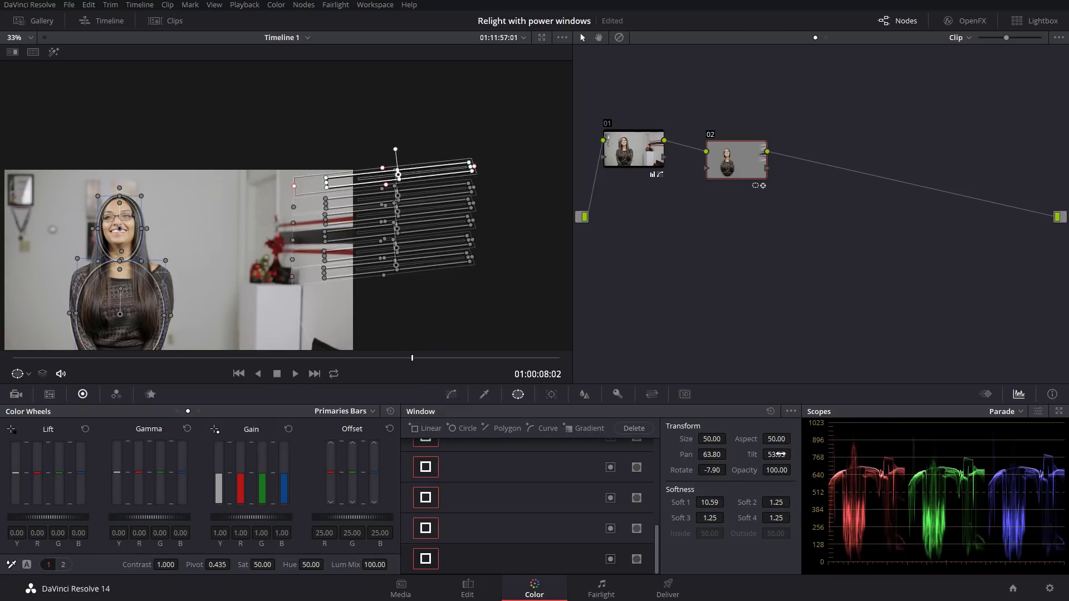
pyautogui.click(791, 412)
pyautogui.click(829, 466)
pyautogui.moveTo(787, 454); pyautogui.dragTo(779, 455)
# Invert the first linear window, the uppermost strip of the stack on node 02.
pyautogui.scroll(-2, 465, 293)
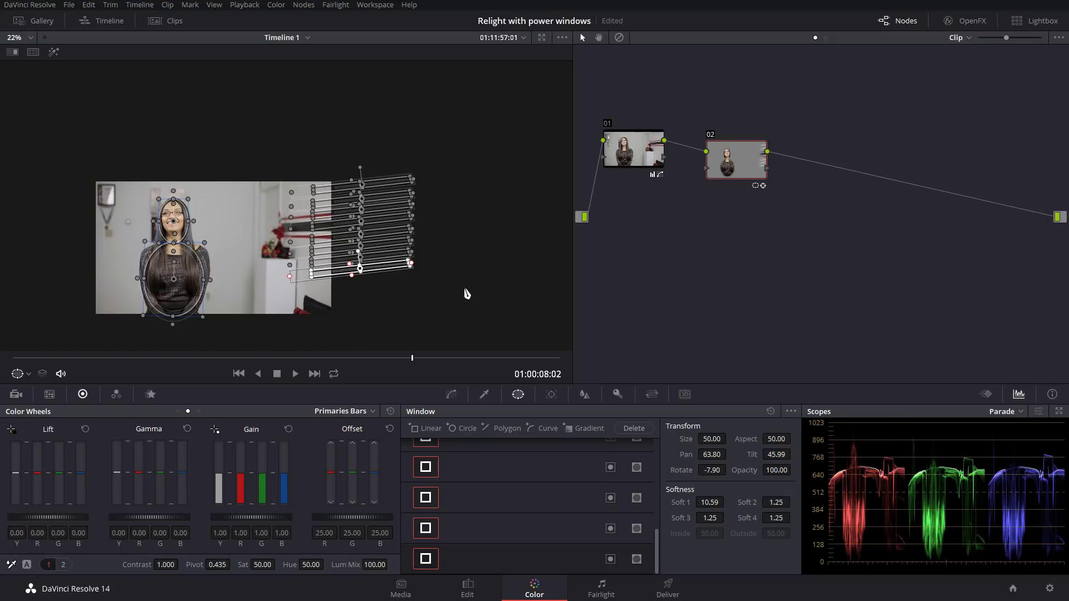
pyautogui.moveTo(416, 306); pyautogui.dragTo(486, 301)
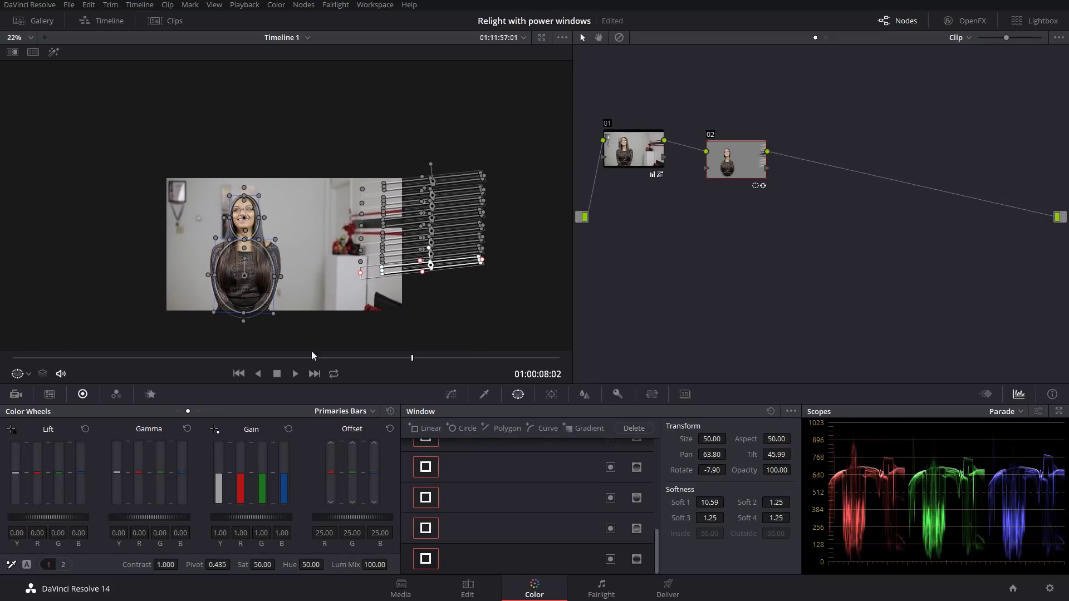
pyautogui.scroll(10, 512, 473)
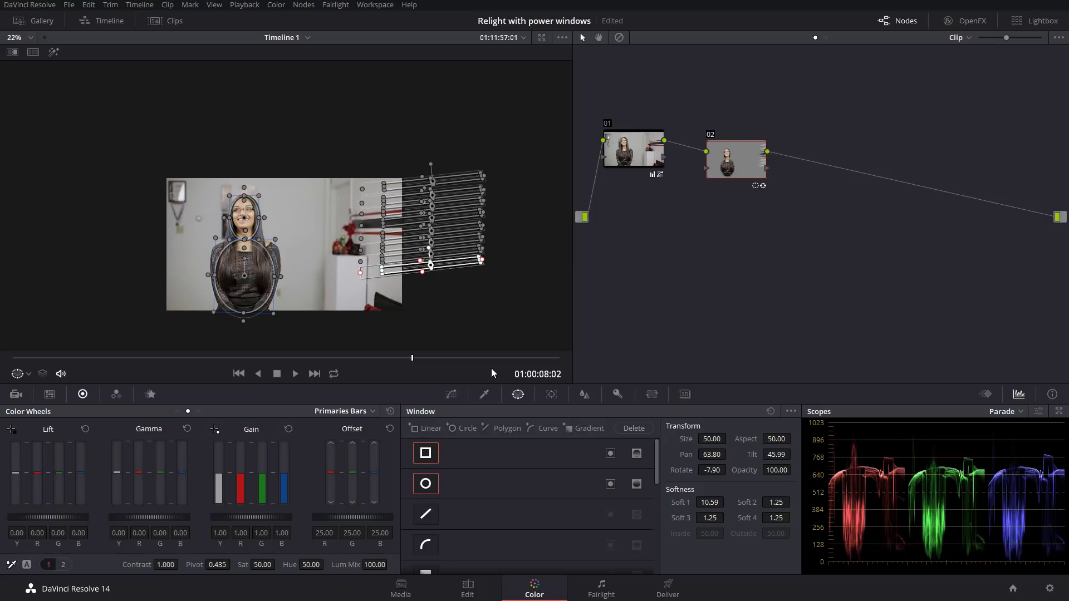
pyautogui.click(611, 454)
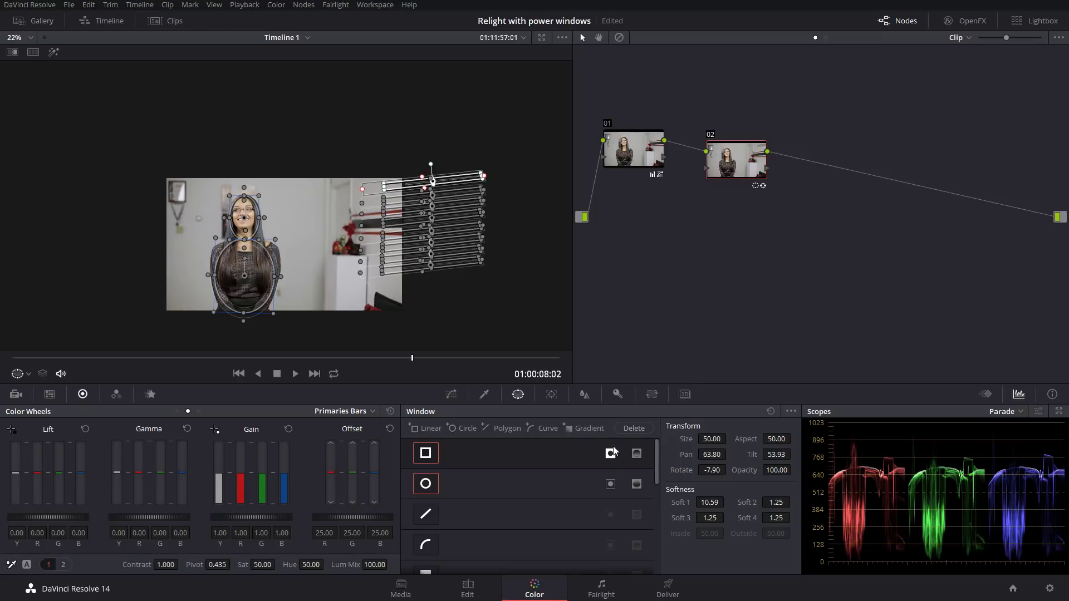
# Set the circle windows around the woman's body and face to mask mode.
pyautogui.click(639, 489)
pyautogui.scroll(-3, 639, 490)
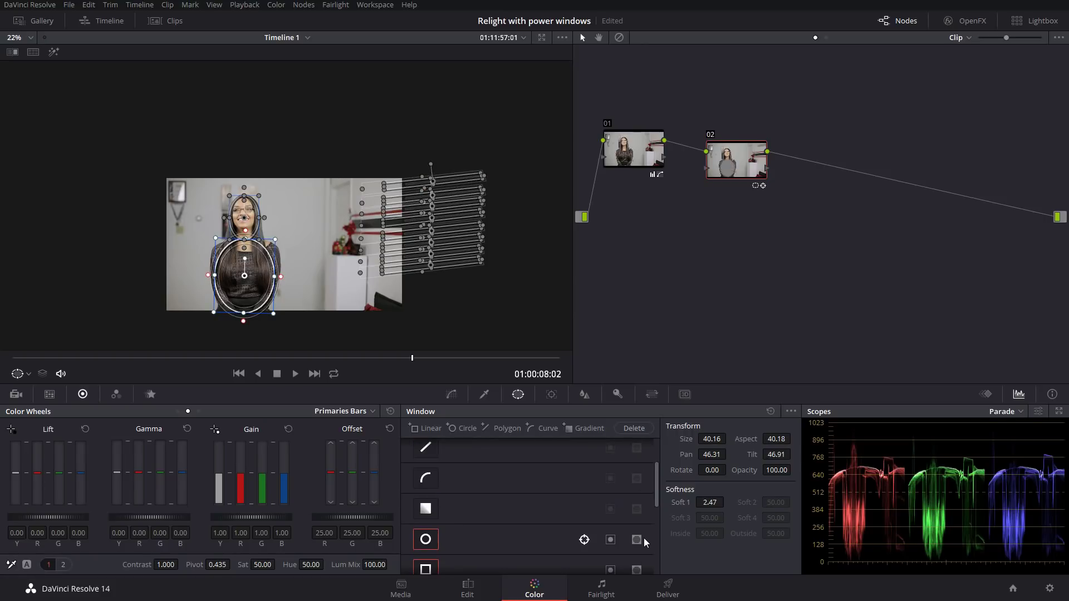
pyautogui.click(643, 539)
# Set all the remaining linear strip windows to mask mode and check the combined matte with the highlight view.
pyautogui.scroll(-2, 640, 537)
pyautogui.click(640, 506)
pyautogui.click(641, 536)
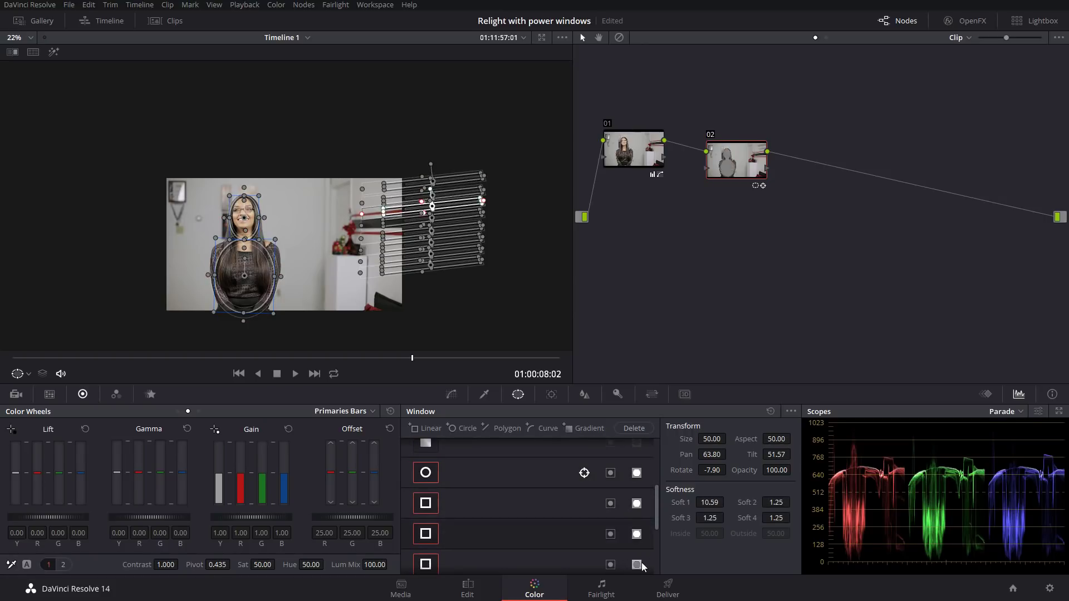
pyautogui.click(640, 566)
pyautogui.scroll(-4, 614, 532)
pyautogui.click(637, 467)
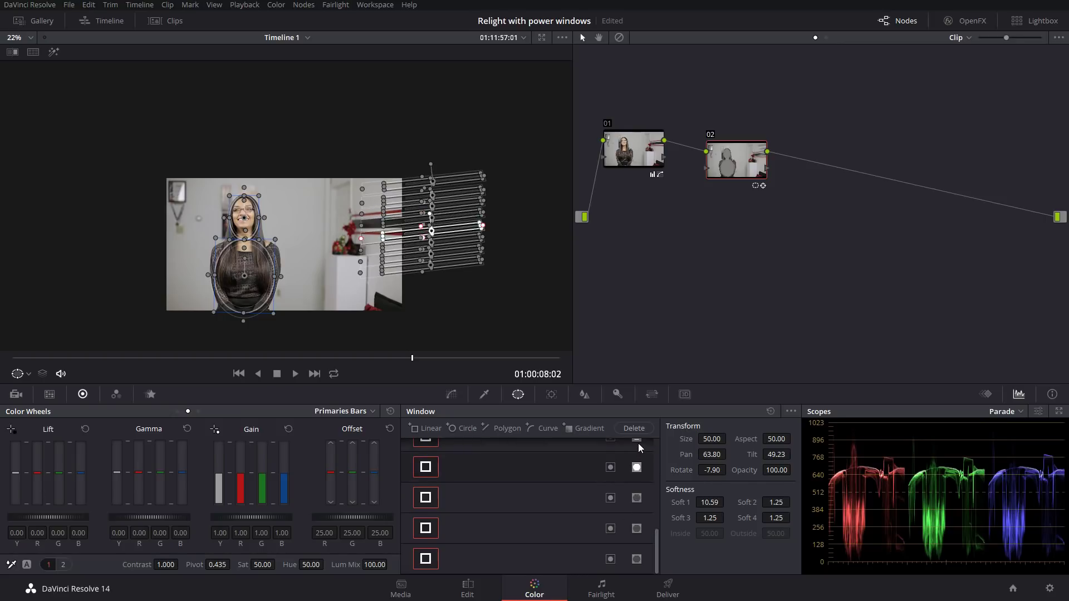
pyautogui.click(638, 447)
pyautogui.click(636, 543)
pyautogui.click(639, 568)
pyautogui.scroll(-1, 599, 513)
pyautogui.click(637, 561)
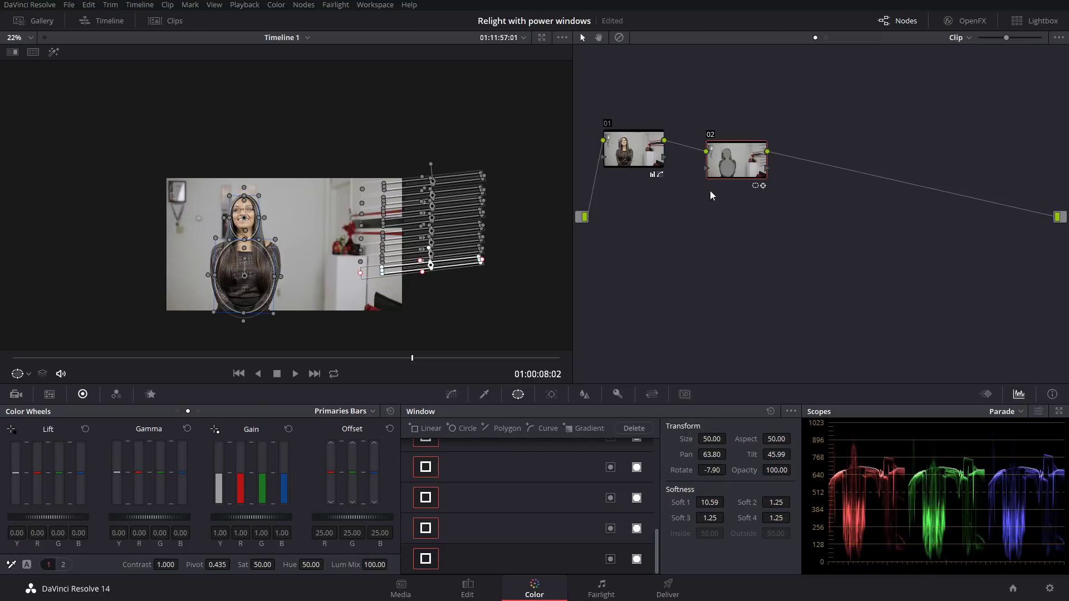
pyautogui.click(54, 53)
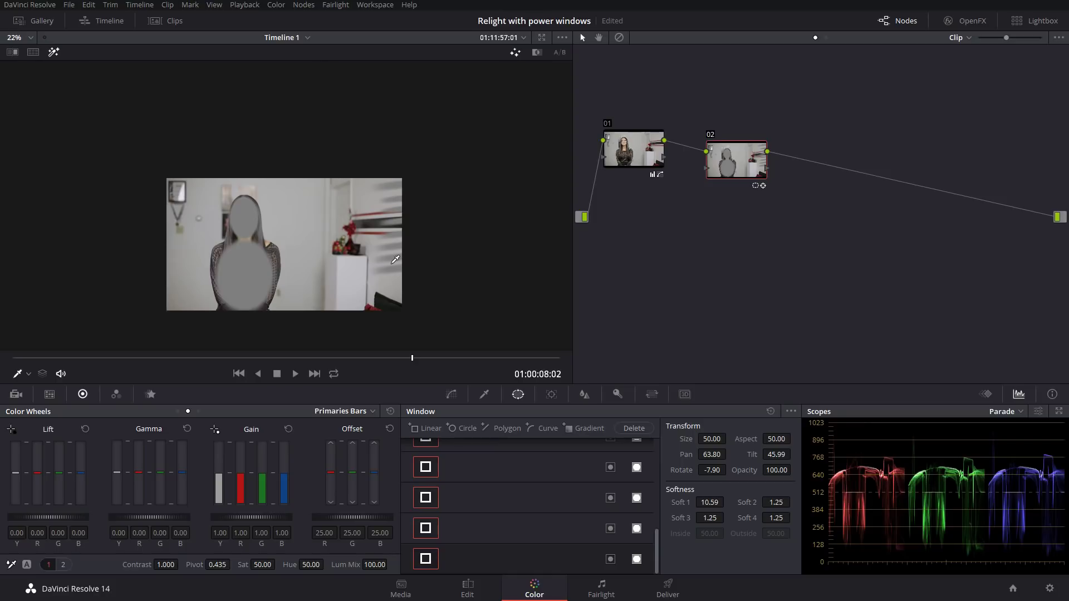
pyautogui.click(53, 52)
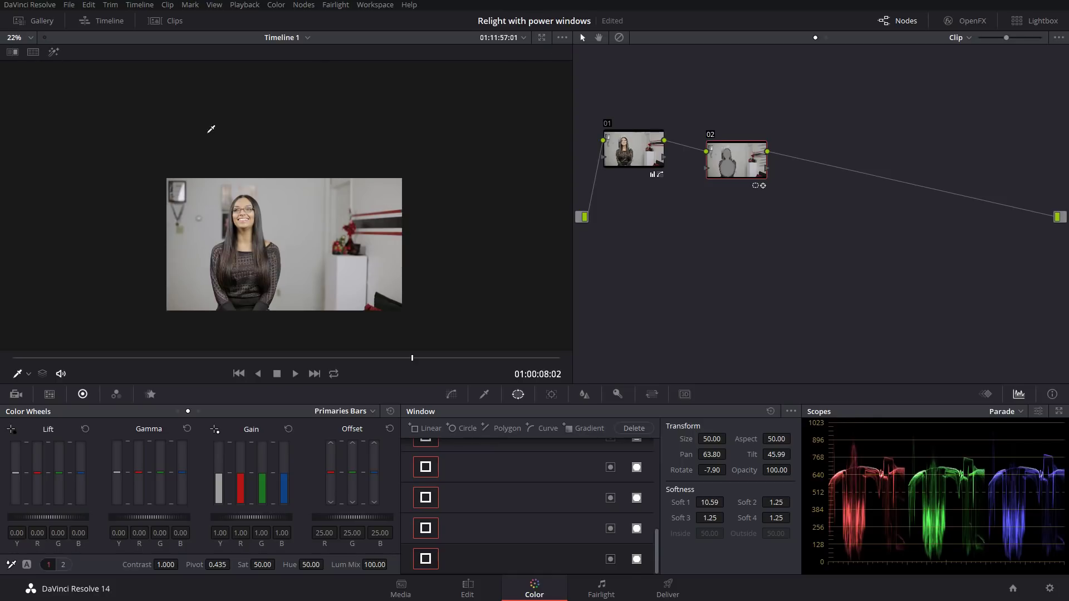
# Move node 02 slightly closer to node 01 and add an outside node from it.
pyautogui.moveTo(744, 165)
pyautogui.mouseDown()
pyautogui.moveTo(734, 193)
pyautogui.moveTo(730, 170)
pyautogui.mouseUp()
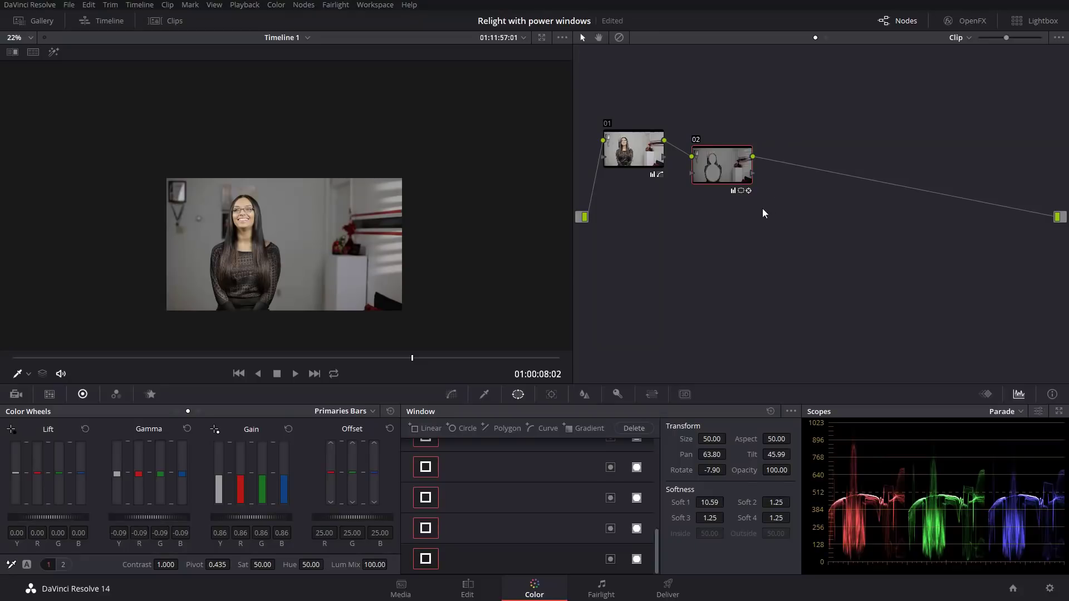
pyautogui.rightClick(718, 172)
pyautogui.moveTo(778, 208)
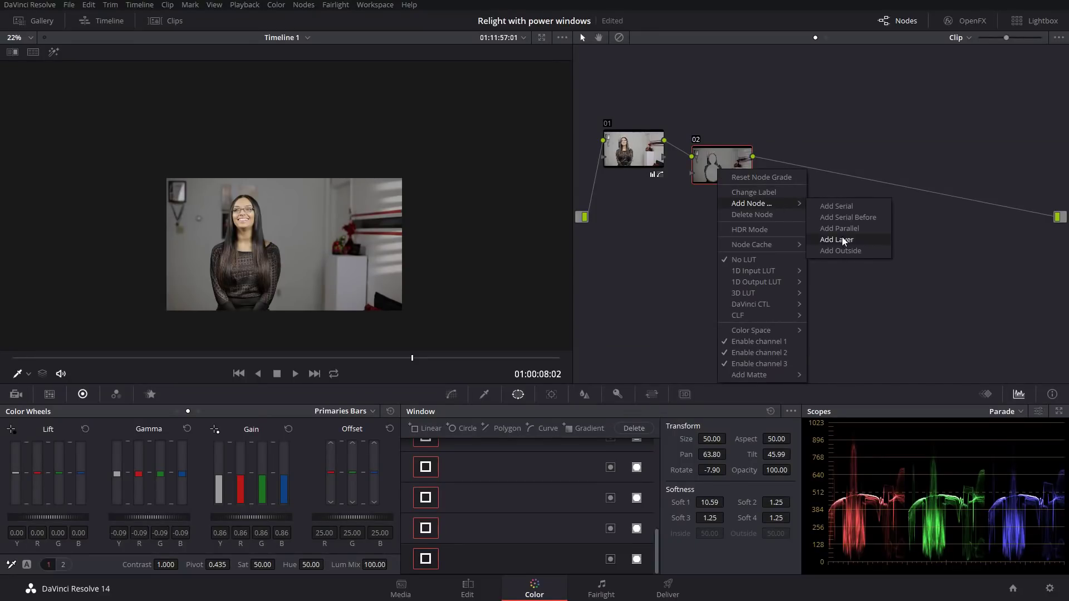
pyautogui.click(845, 252)
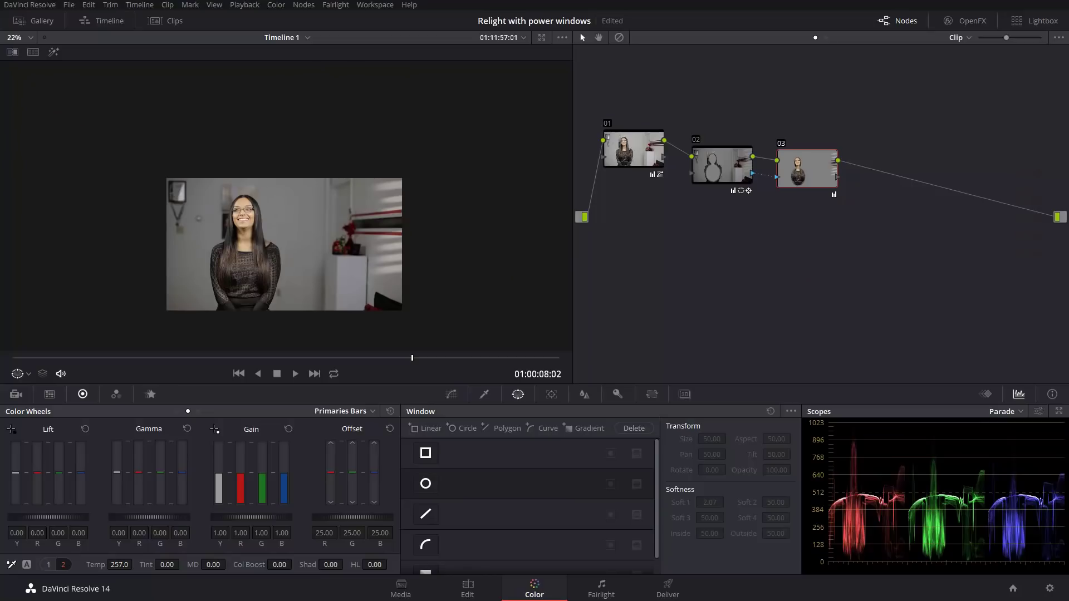
# Add a parallel node to node 02 and move the Parallel Mixer past node 03.
pyautogui.click(720, 160)
pyautogui.moveTo(789, 181); pyautogui.dragTo(822, 175)
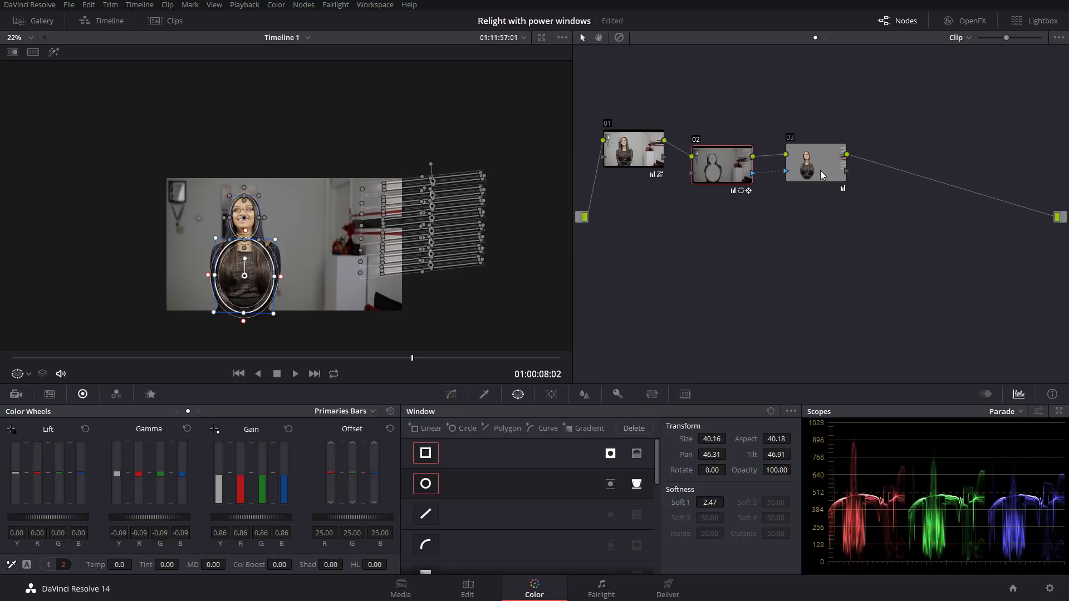
pyautogui.hotkey('alt', 'p')
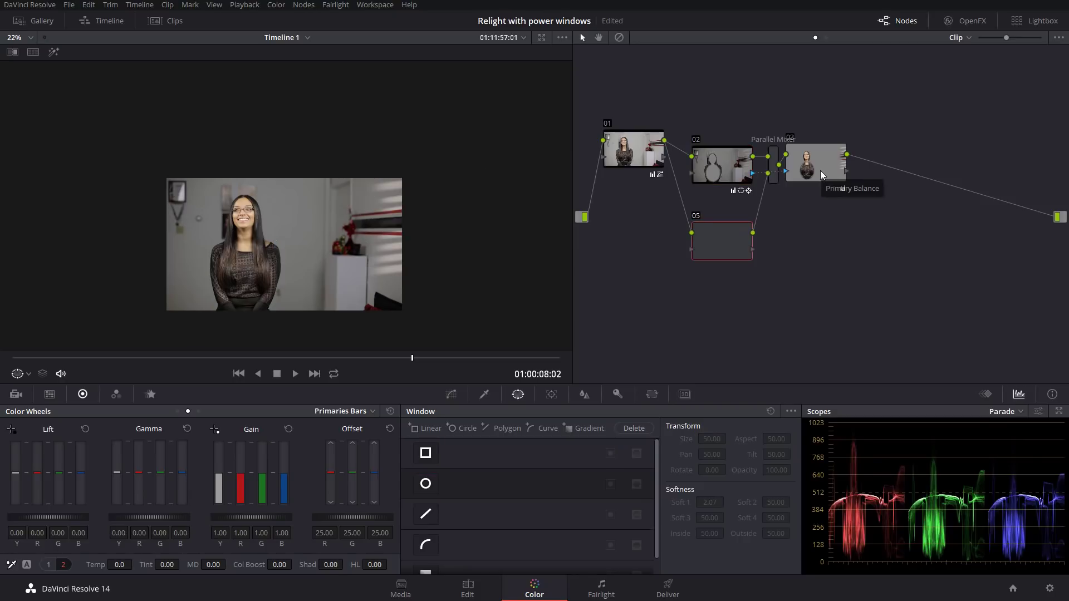
pyautogui.moveTo(774, 166); pyautogui.dragTo(928, 199)
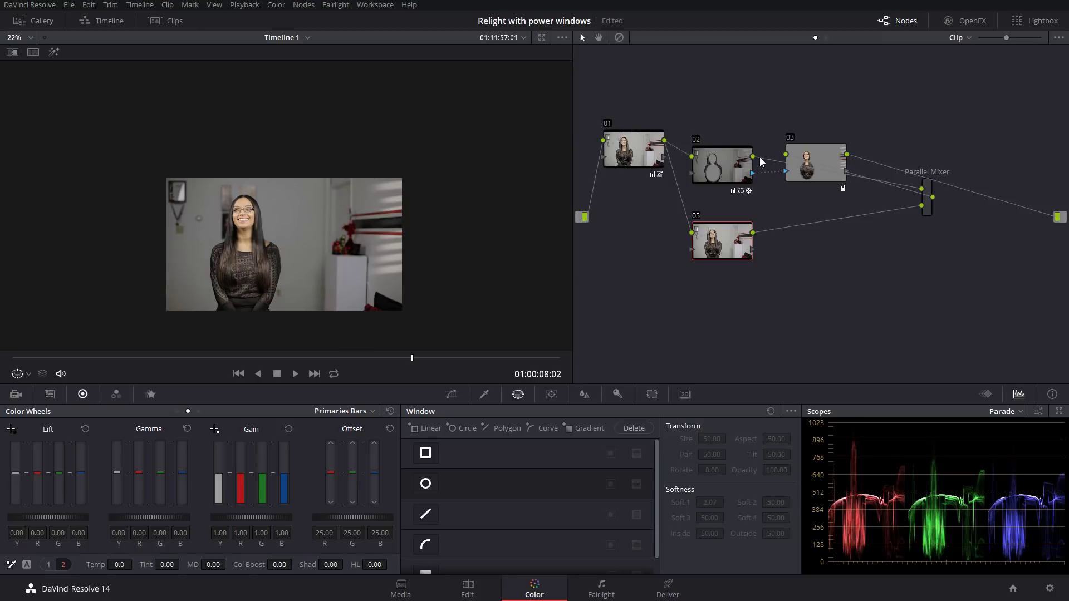
# Rewire node 02 into node 03, node 03 into the Parallel Mixer, and the mixer into the final output.
pyautogui.moveTo(753, 157); pyautogui.dragTo(786, 154)
pyautogui.moveTo(851, 158); pyautogui.dragTo(846, 155)
pyautogui.moveTo(933, 198); pyautogui.dragTo(1058, 218)
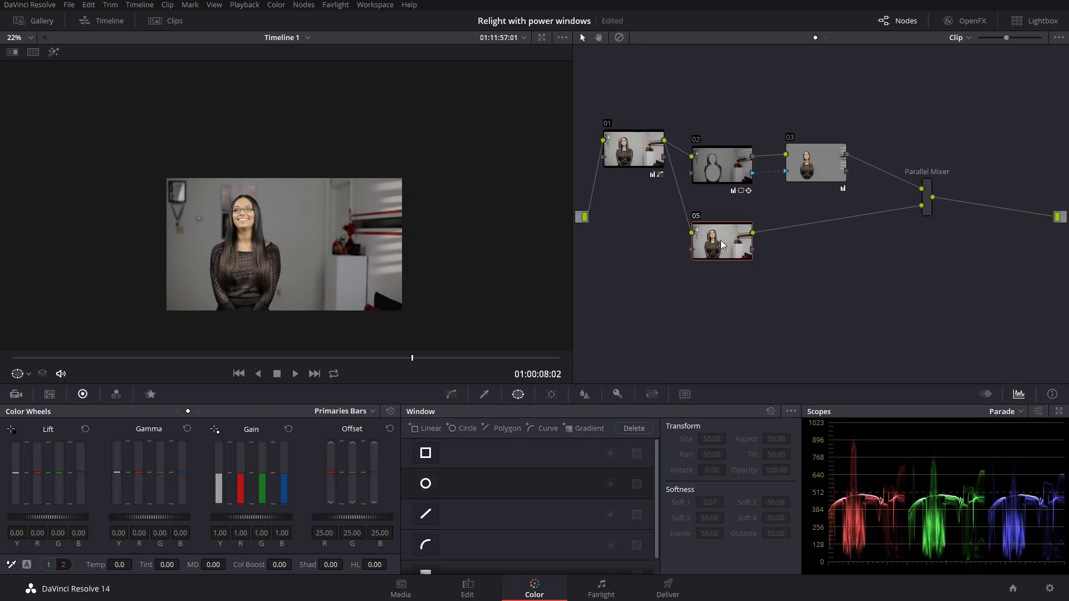
pyautogui.moveTo(722, 245); pyautogui.dragTo(718, 238)
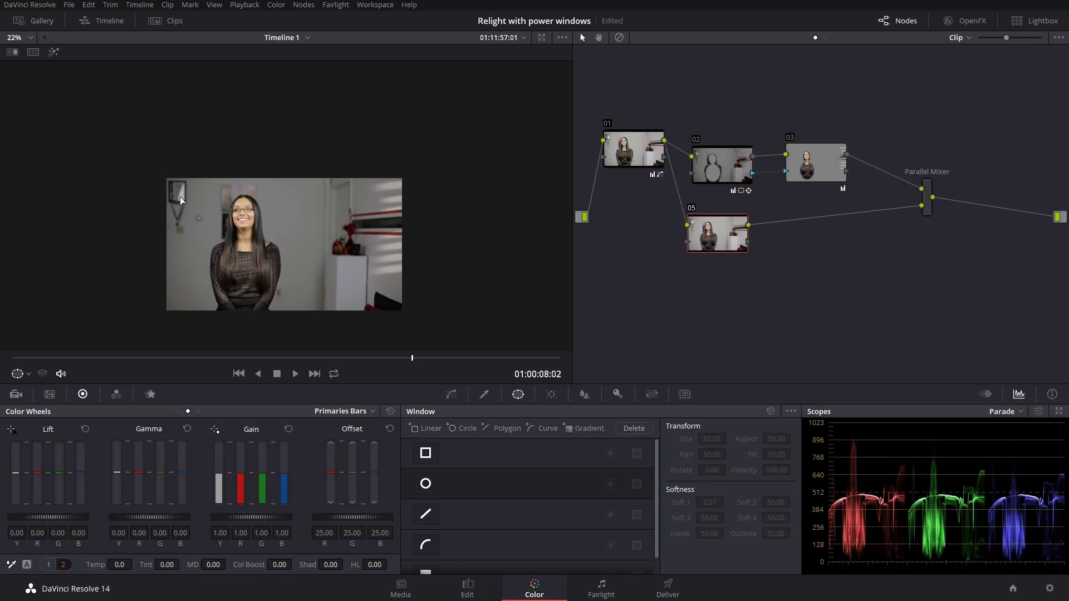
# Enable a linear window on node 05 and fit its corners to the picture frame hanging on the wall.
pyautogui.scroll(3, 234, 233)
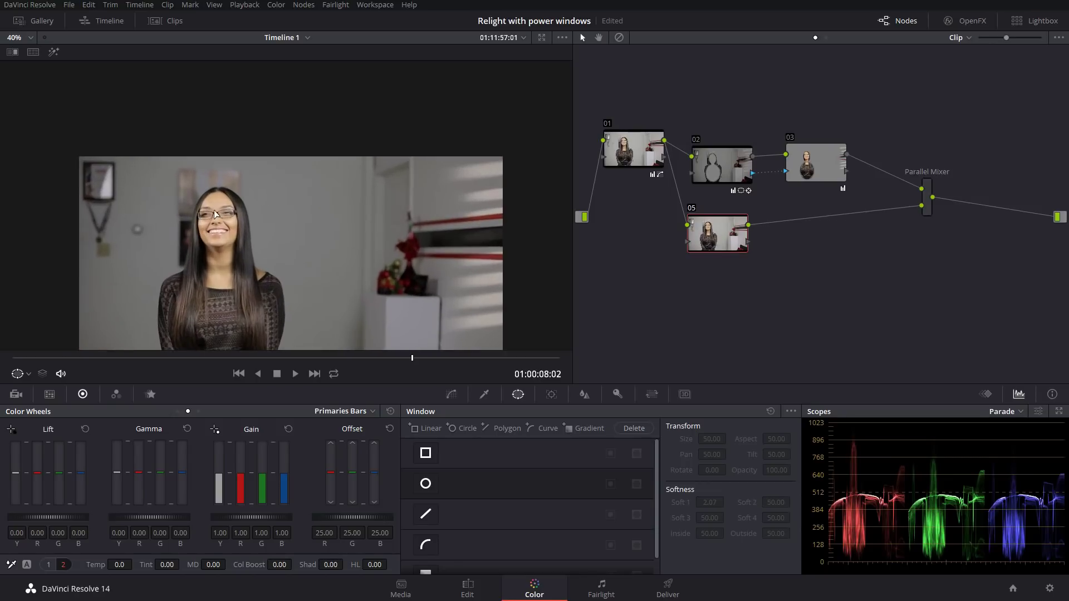
pyautogui.scroll(3, 216, 214)
pyautogui.click(426, 453)
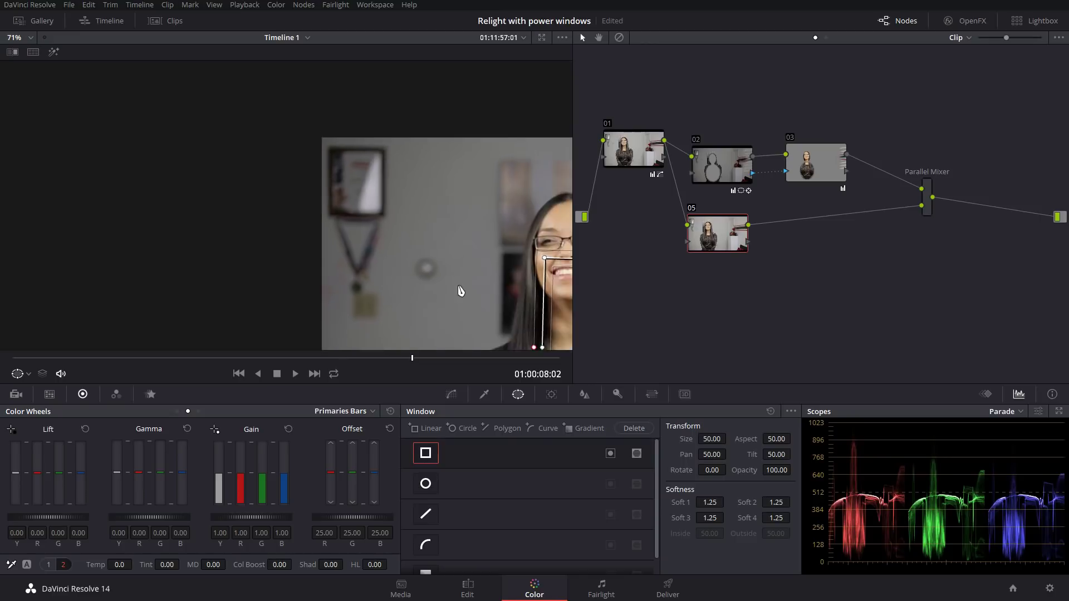
pyautogui.scroll(-2, 461, 291)
pyautogui.moveTo(572, 306); pyautogui.dragTo(321, 213)
pyautogui.moveTo(416, 133); pyautogui.dragTo(321, 170)
pyautogui.moveTo(200, 128); pyautogui.dragTo(287, 169)
pyautogui.moveTo(197, 250); pyautogui.dragTo(284, 213)
# Tighten the frame window's edges to Soft 1 0.20, Soft 2 0.21, Soft 3 0.20 and Soft 4 0.17.
pyautogui.scroll(7, 272, 211)
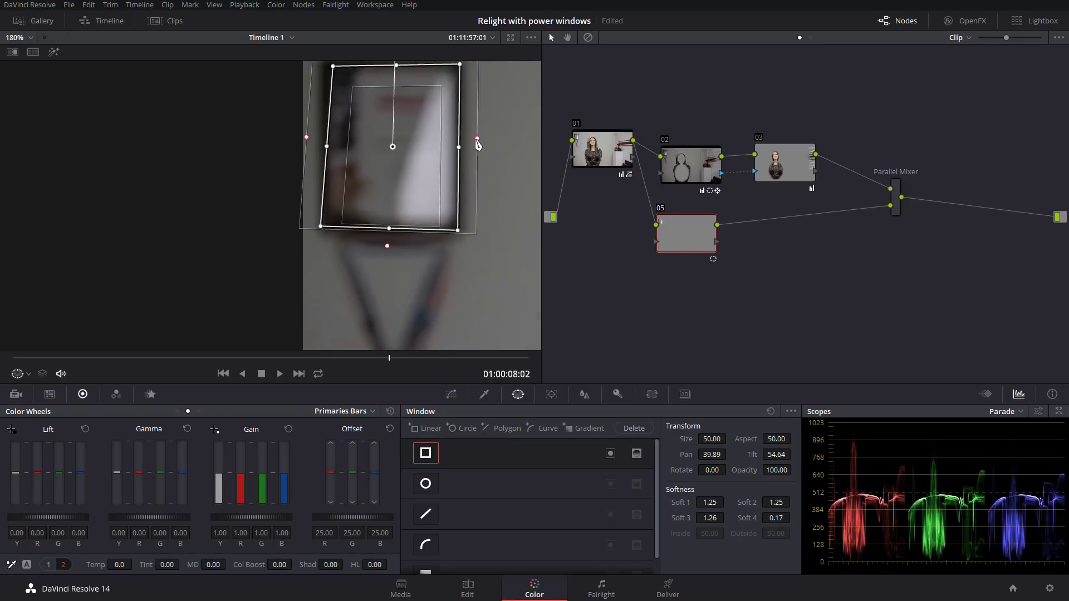
pyautogui.moveTo(477, 139); pyautogui.dragTo(462, 140)
pyautogui.moveTo(396, 72); pyautogui.dragTo(410, 142)
pyautogui.moveTo(410, 114); pyautogui.dragTo(407, 134)
pyautogui.moveTo(320, 208); pyautogui.dragTo(336, 214)
pyautogui.moveTo(347, 135); pyautogui.dragTo(343, 135)
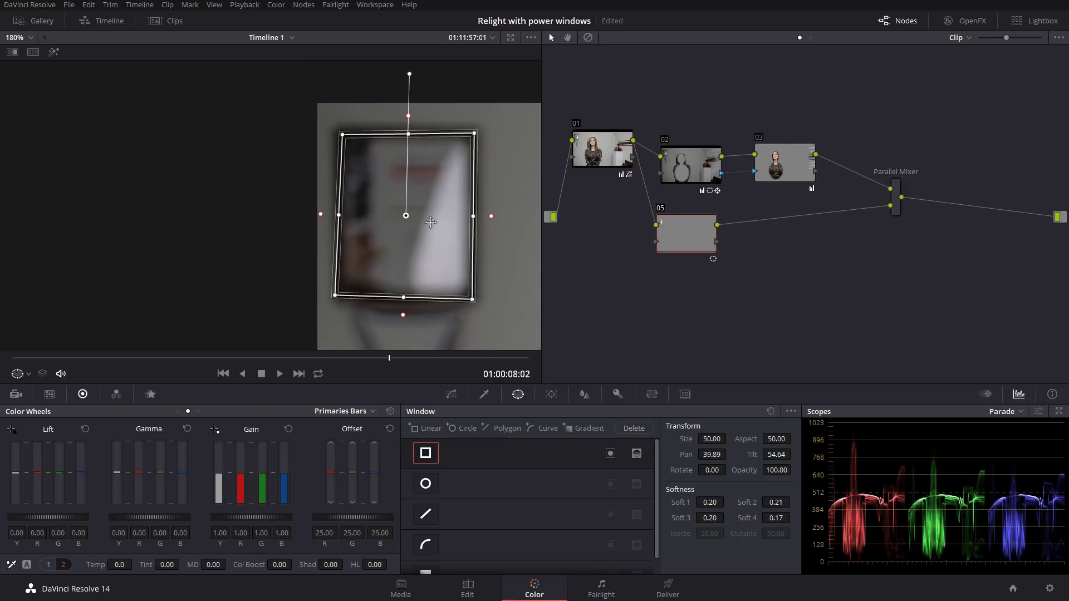
# Use the Log wheels on node 05 to lower Highlight to -0.36 and set the high range to 0.512.
pyautogui.hotkey('alt', 'z')
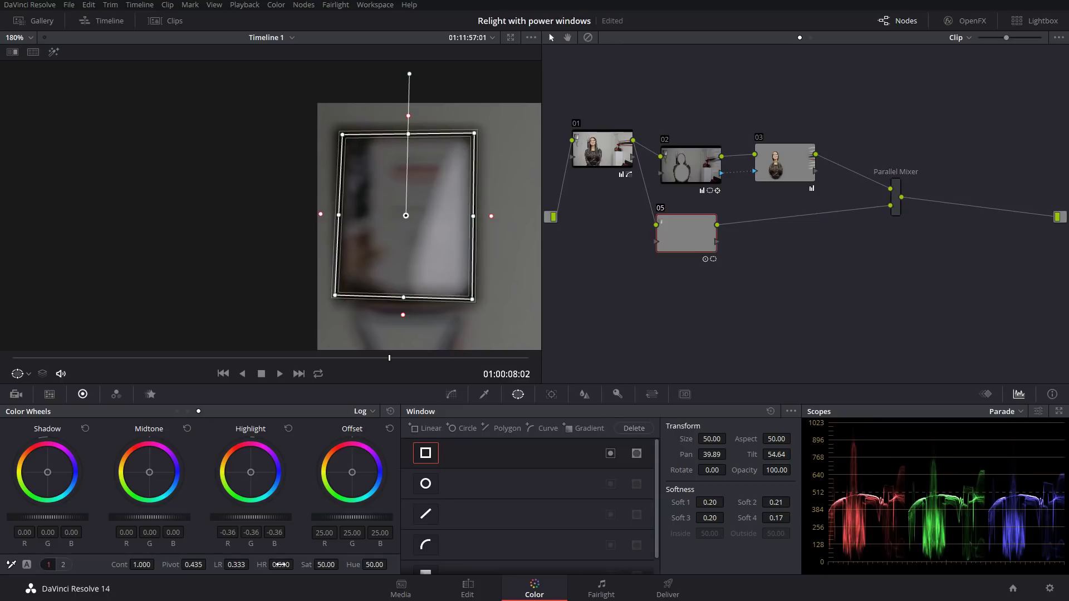
pyautogui.moveTo(297, 565); pyautogui.dragTo(296, 565)
# Add another parallel node alongside node 05, feeding the same Parallel Mixer.
pyautogui.moveTo(696, 231); pyautogui.dragTo(693, 231)
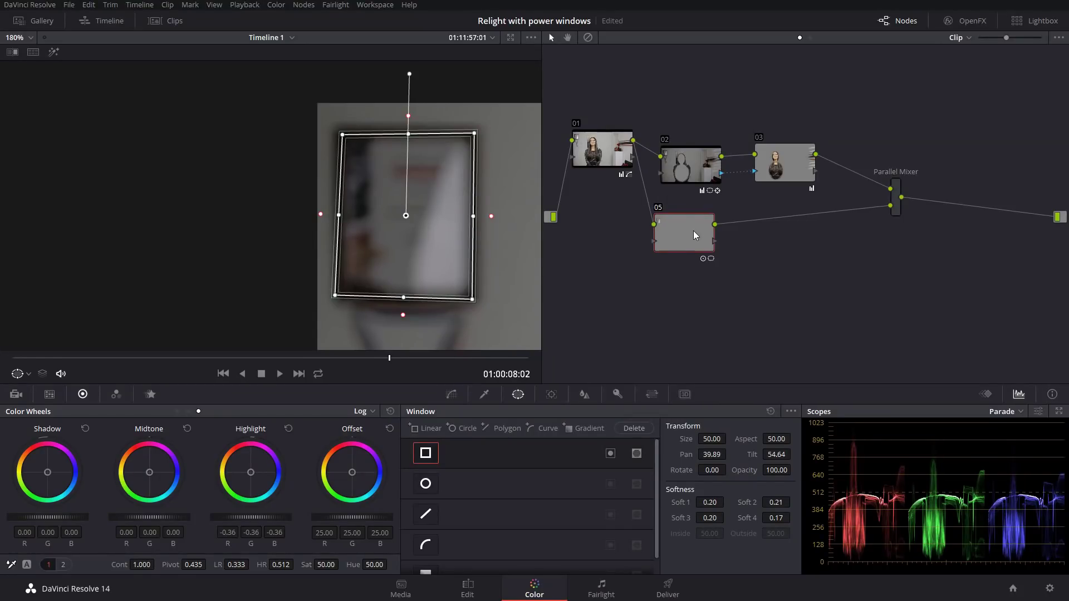
pyautogui.hotkey('alt', 'p')
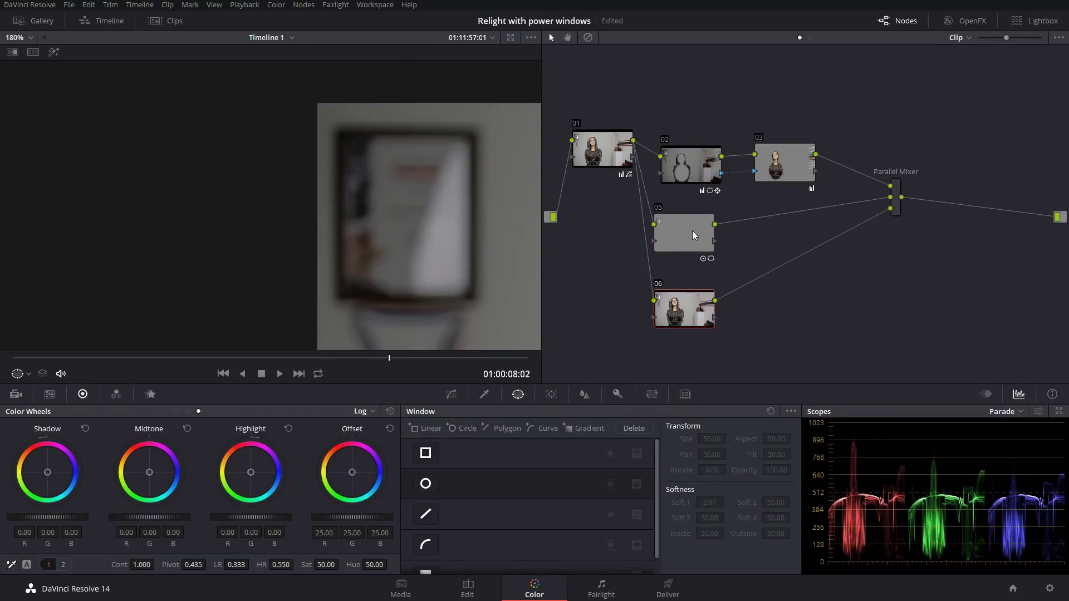
pyautogui.scroll(-10, 492, 257)
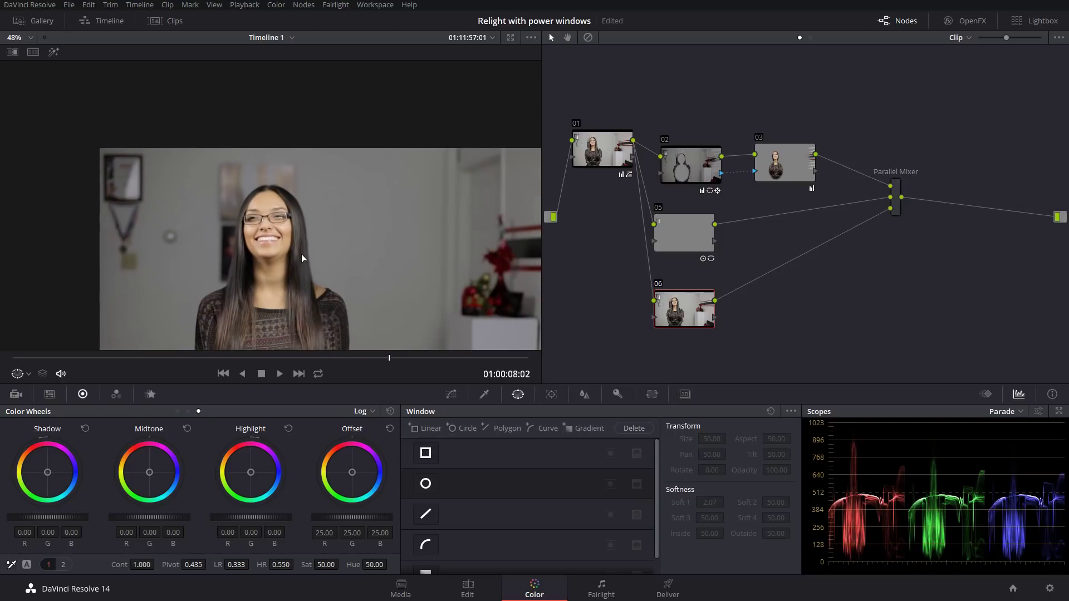
pyautogui.click(304, 4)
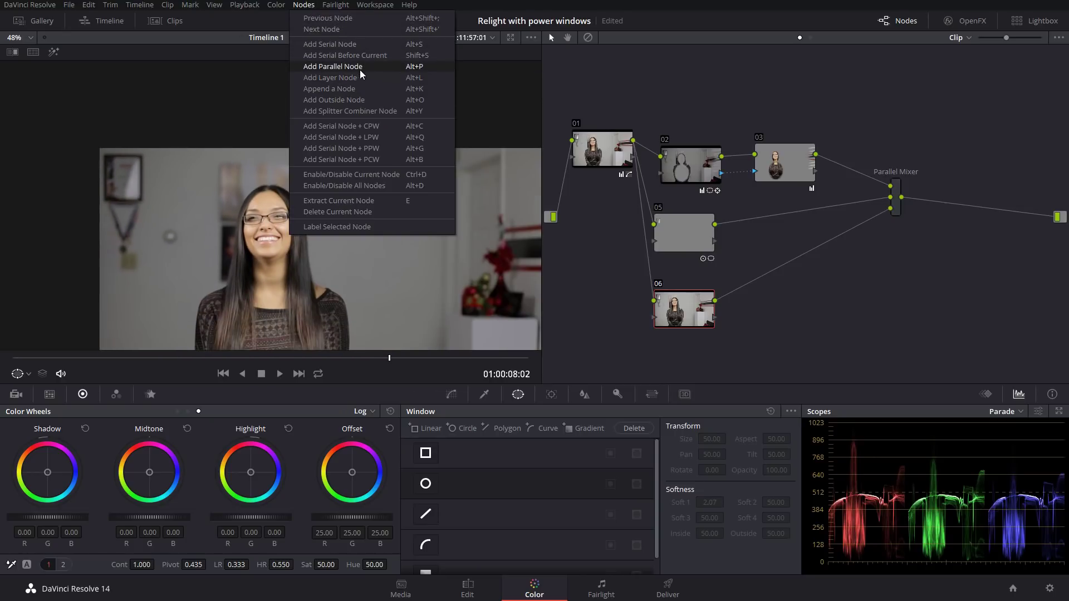
pyautogui.click(398, 312)
# Enable a linear window on node 06, move it to Pan 56.66, Tilt 46.39, and narrow its sides to the white cabinet.
pyautogui.moveTo(429, 285); pyautogui.dragTo(204, 157)
pyautogui.click(426, 452)
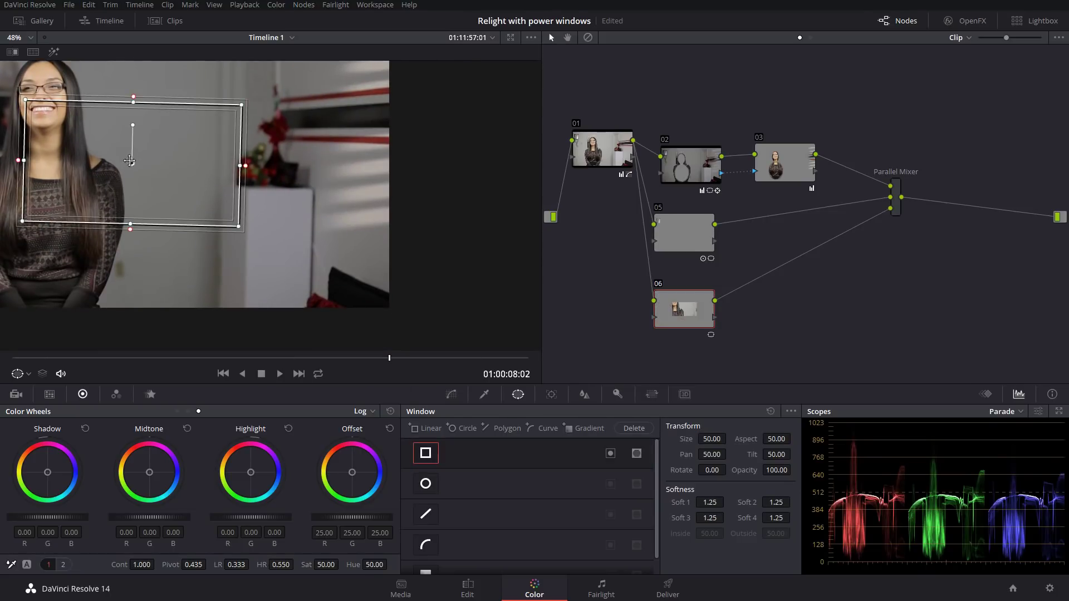
pyautogui.moveTo(132, 162); pyautogui.dragTo(288, 251)
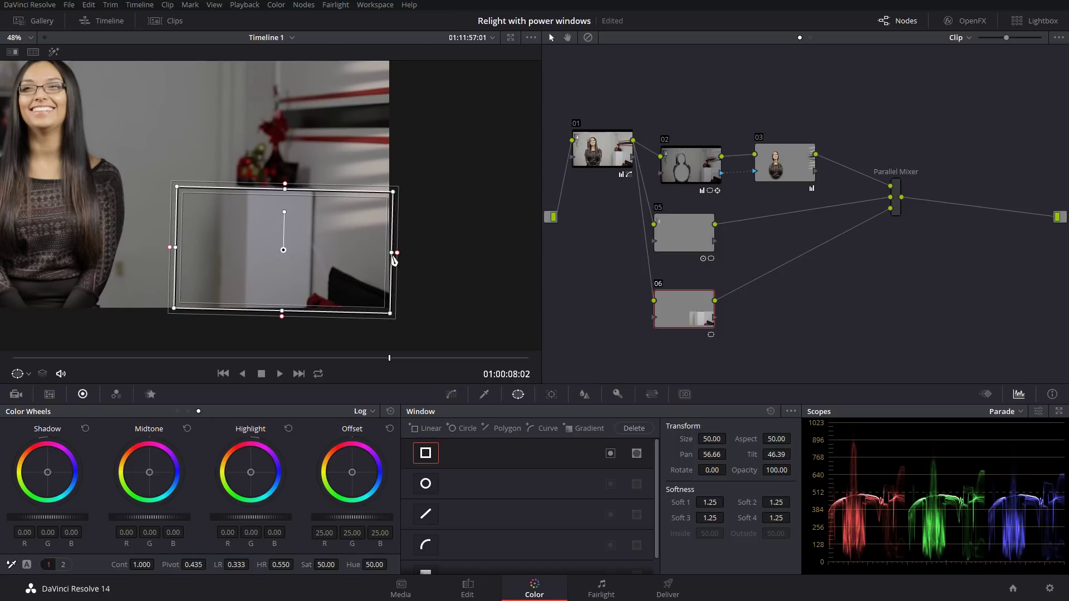
pyautogui.moveTo(396, 252); pyautogui.dragTo(313, 252)
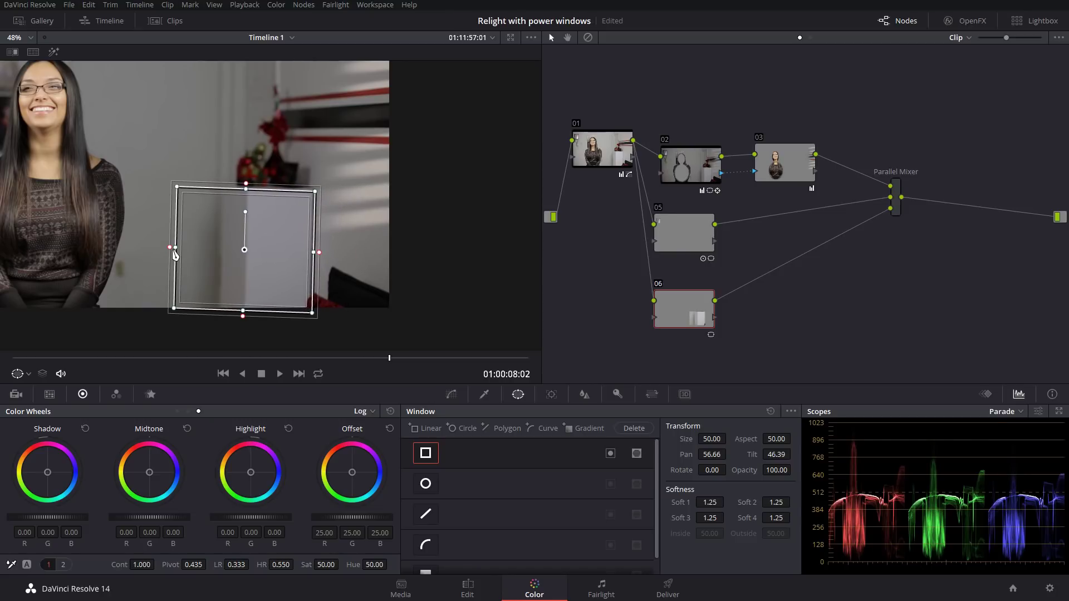
pyautogui.moveTo(176, 251); pyautogui.dragTo(245, 249)
# Refine the edges of node 06's linear window so its shape closely follows the white cabinet.
pyautogui.scroll(5, 268, 197)
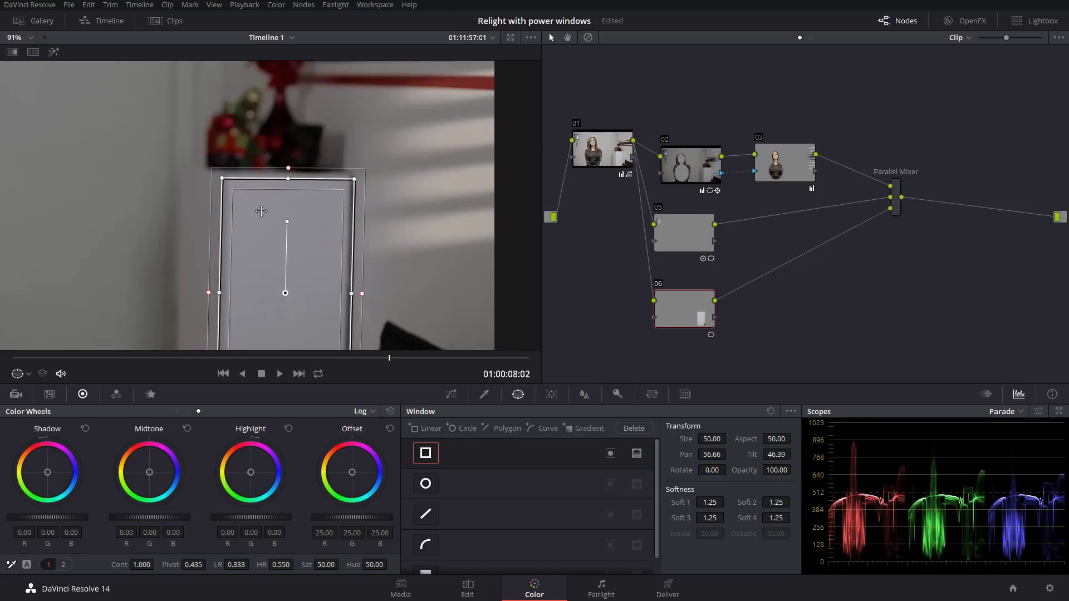
pyautogui.scroll(1, 268, 197)
pyautogui.moveTo(303, 155); pyautogui.dragTo(308, 145)
pyautogui.scroll(-5, 196, 271)
pyautogui.scroll(-5, 196, 271)
pyautogui.moveTo(141, 333); pyautogui.dragTo(176, 218)
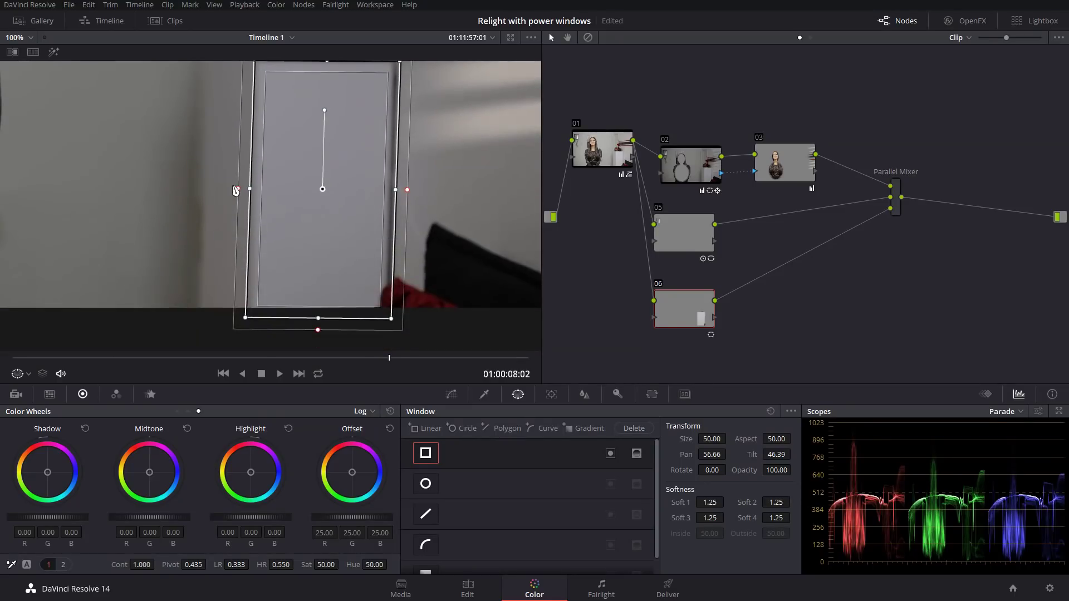
# Adjust the cabinet window's side softness, widening Soft 1 to 2.64 and tightening Soft 3 to 0.68.
pyautogui.moveTo(238, 192); pyautogui.dragTo(226, 191)
pyautogui.scroll(-4, 270, 204)
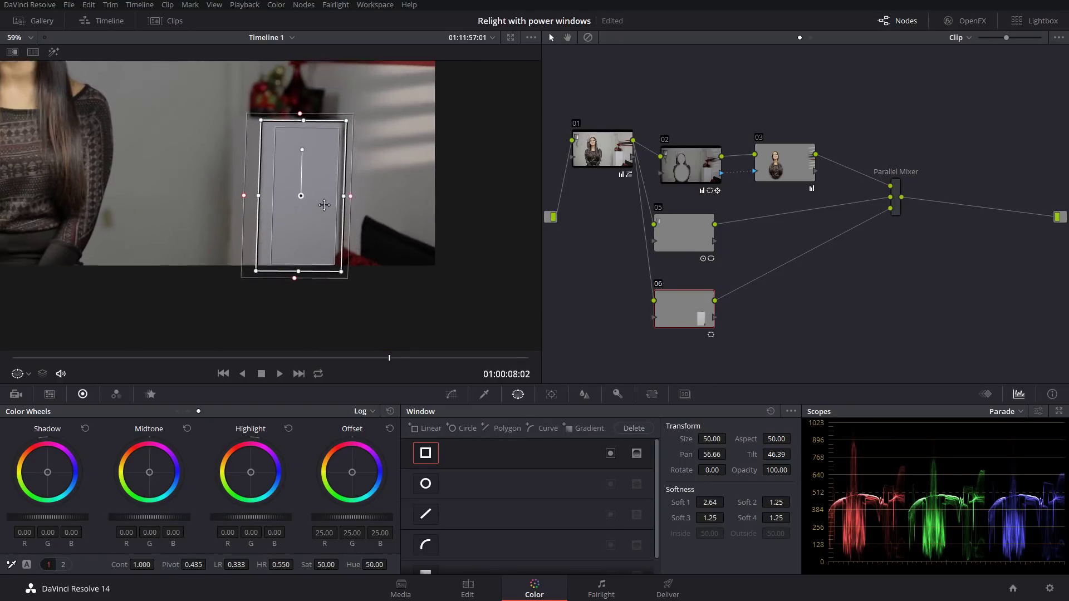
pyautogui.scroll(2, 227, 244)
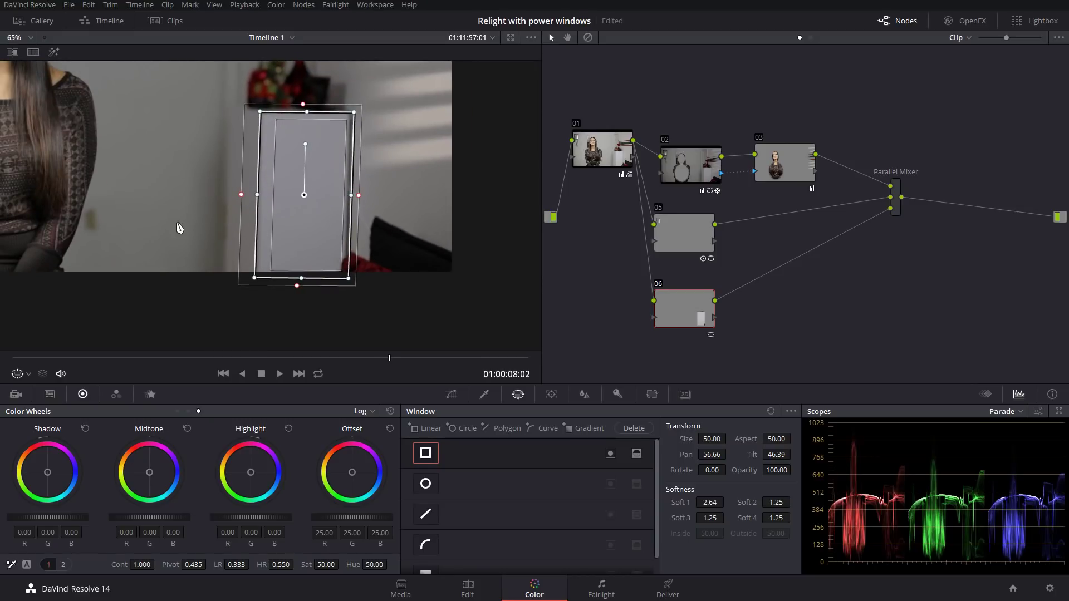
pyautogui.moveTo(180, 227)
pyautogui.mouseDown()
pyautogui.moveTo(184, 252)
pyautogui.moveTo(143, 256)
pyautogui.moveTo(197, 231)
pyautogui.mouseUp()
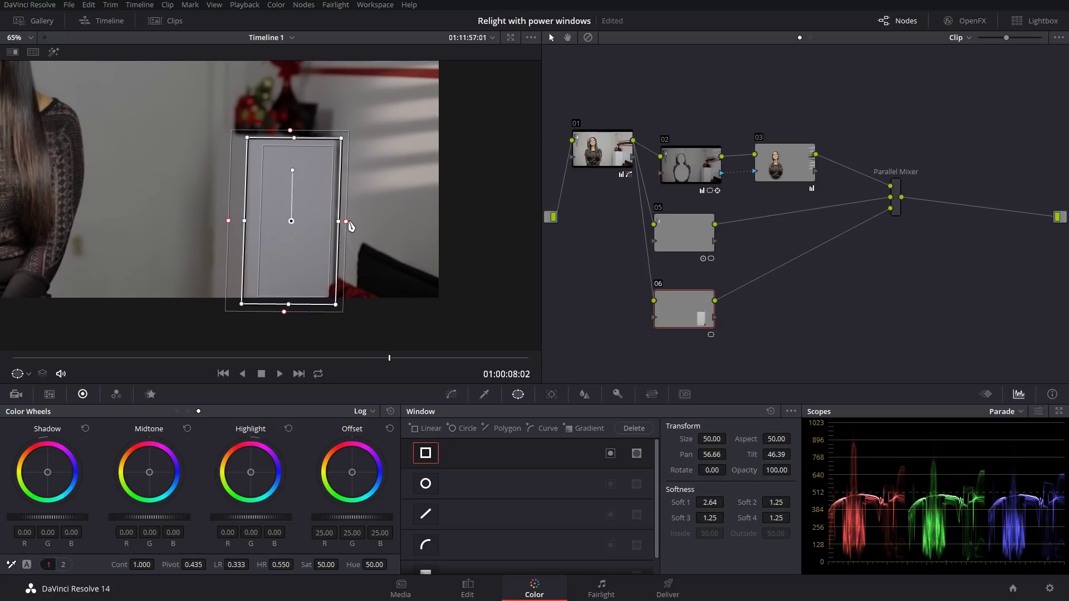
pyautogui.moveTo(349, 222); pyautogui.dragTo(343, 223)
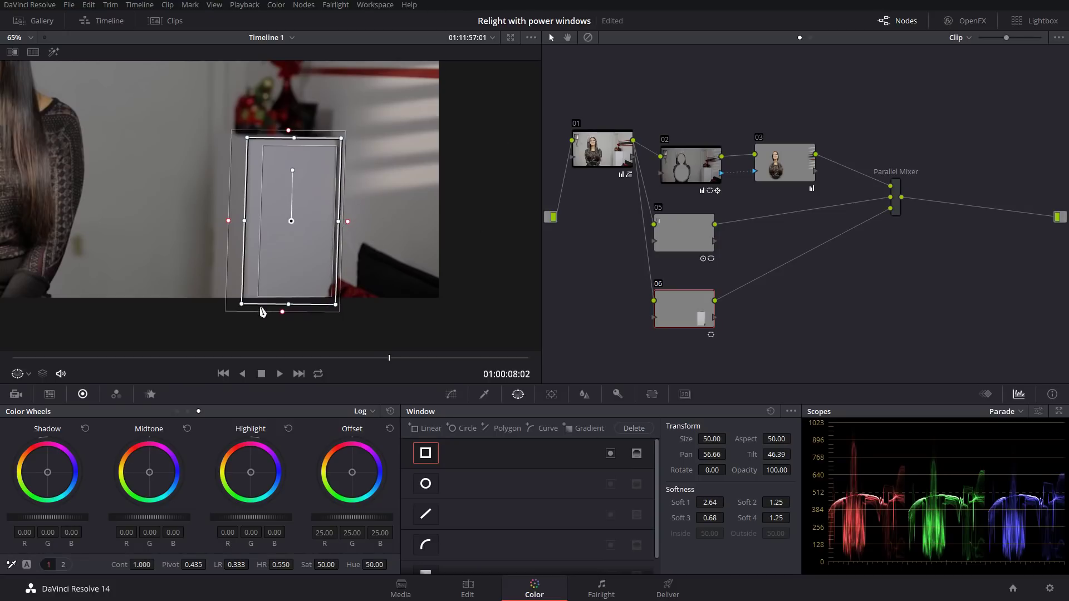
# Use the Primaries Bars on node 06 to lower Gamma to -0.03 within the cabinet window.
pyautogui.scroll(2, 373, 119)
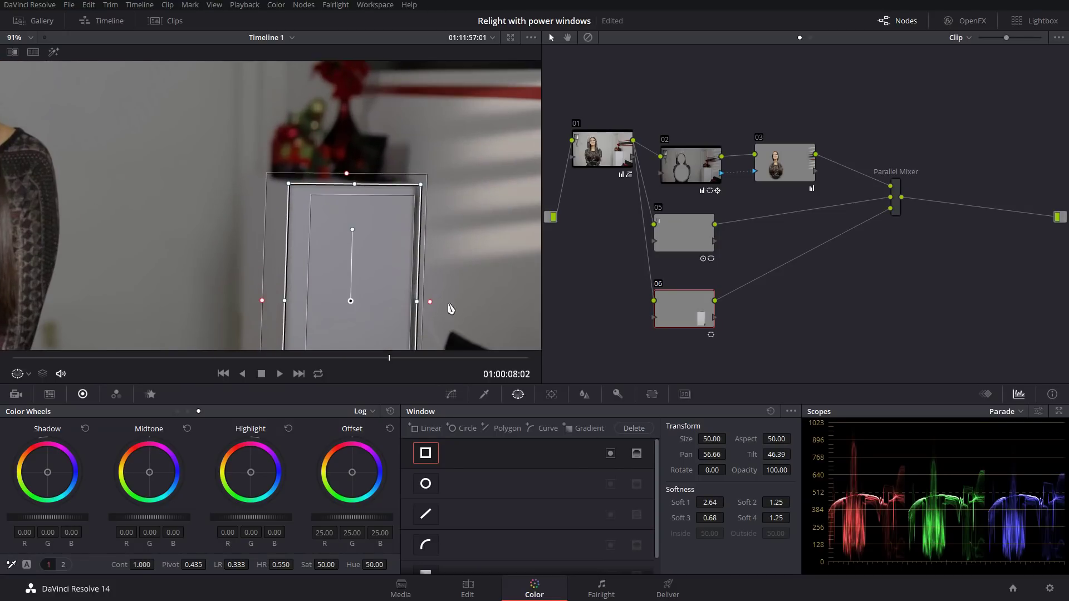
pyautogui.moveTo(456, 246); pyautogui.dragTo(451, 229)
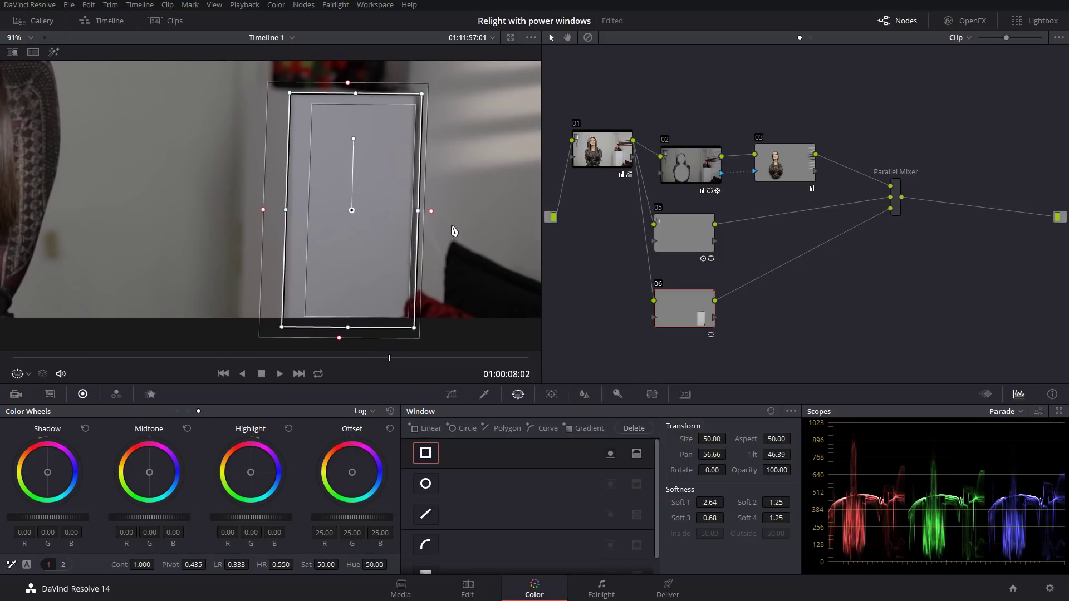
pyautogui.hotkey('alt', 'z')
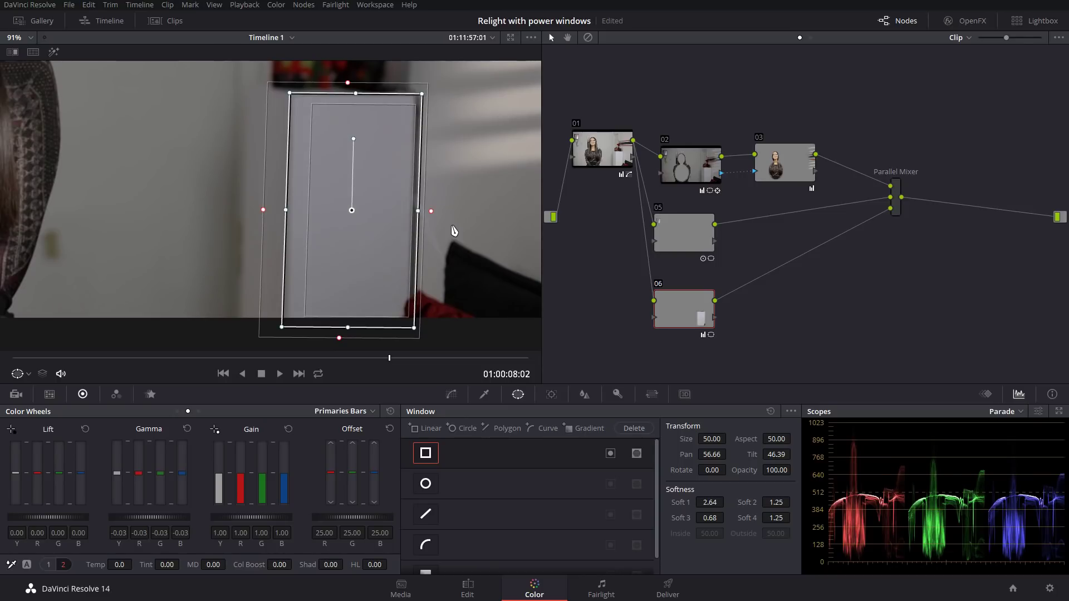
pyautogui.scroll(-5, 272, 147)
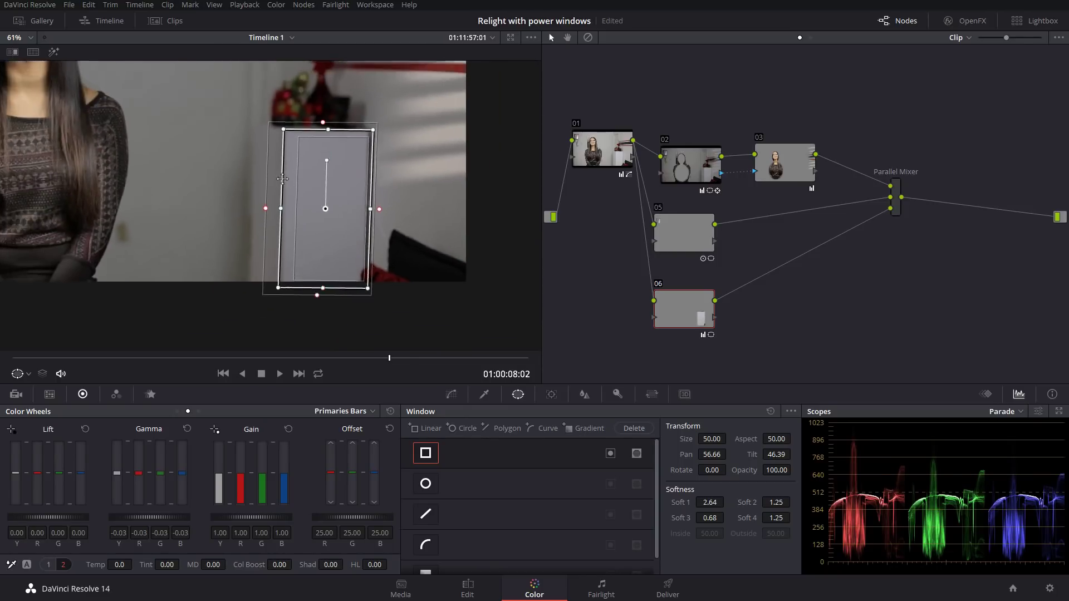